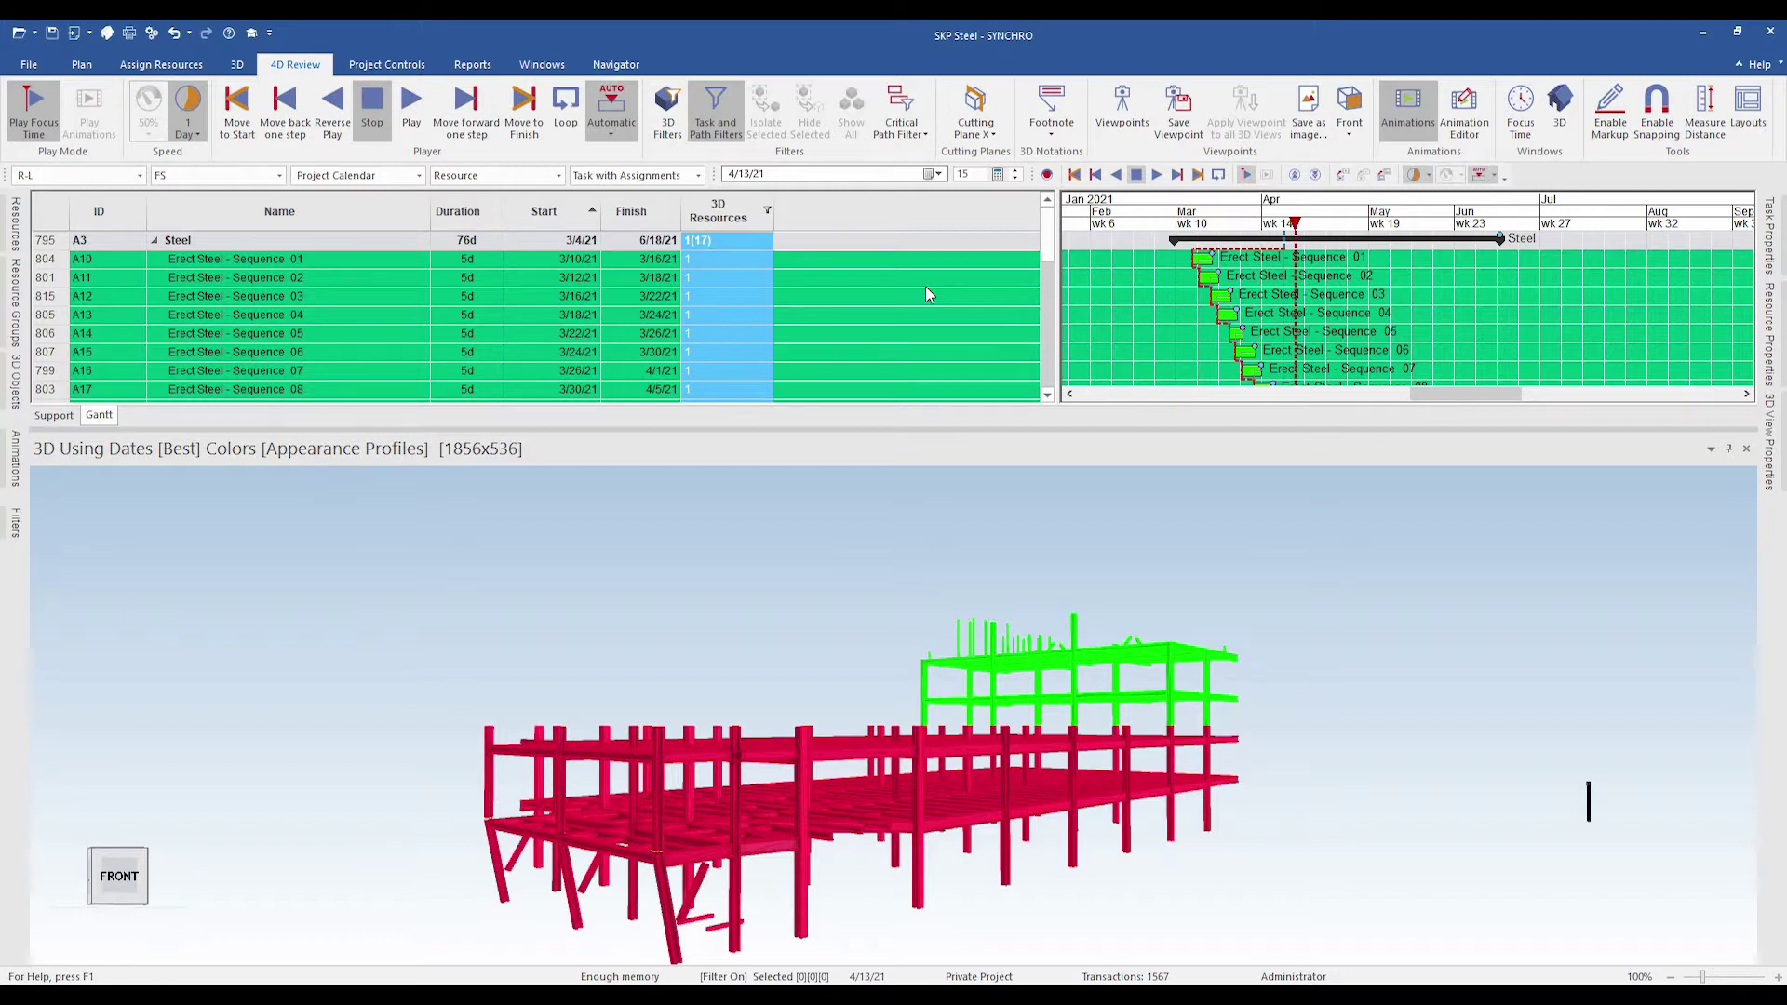
Select Erect Steel Sequence 01 and step forward through Sequences 07 to 09
scroll(321, 264, down, 4)
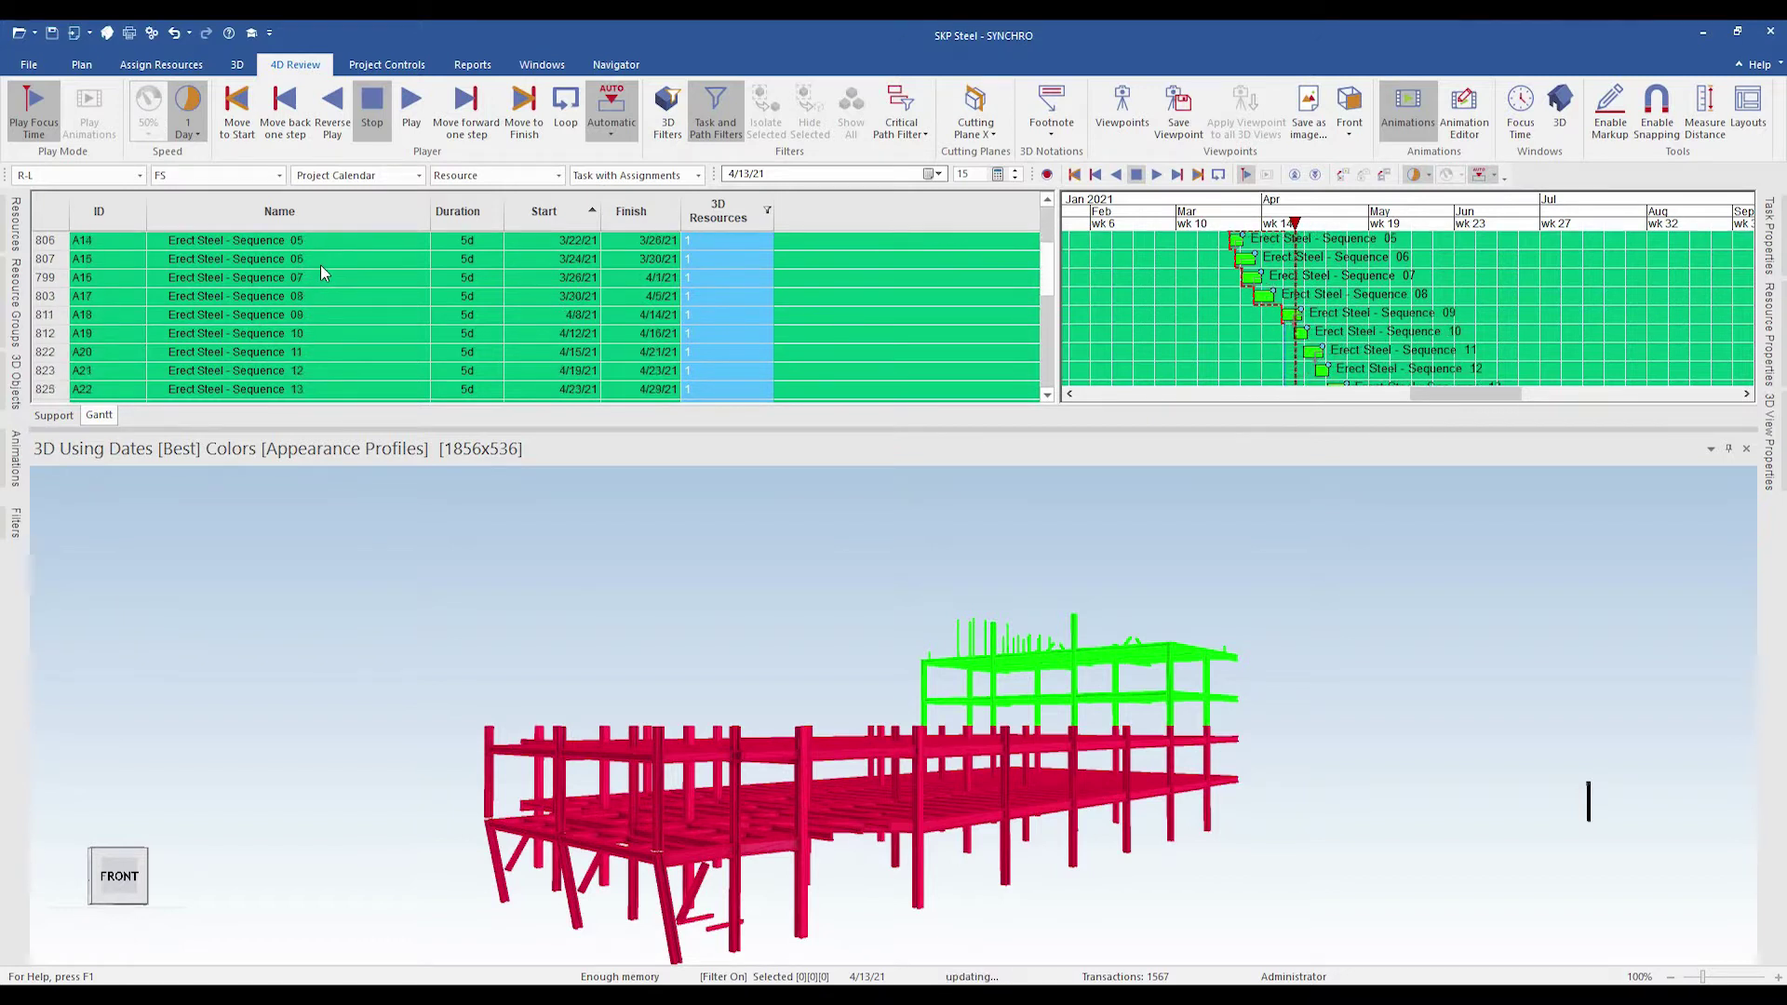
scroll(864, 338, up, 4)
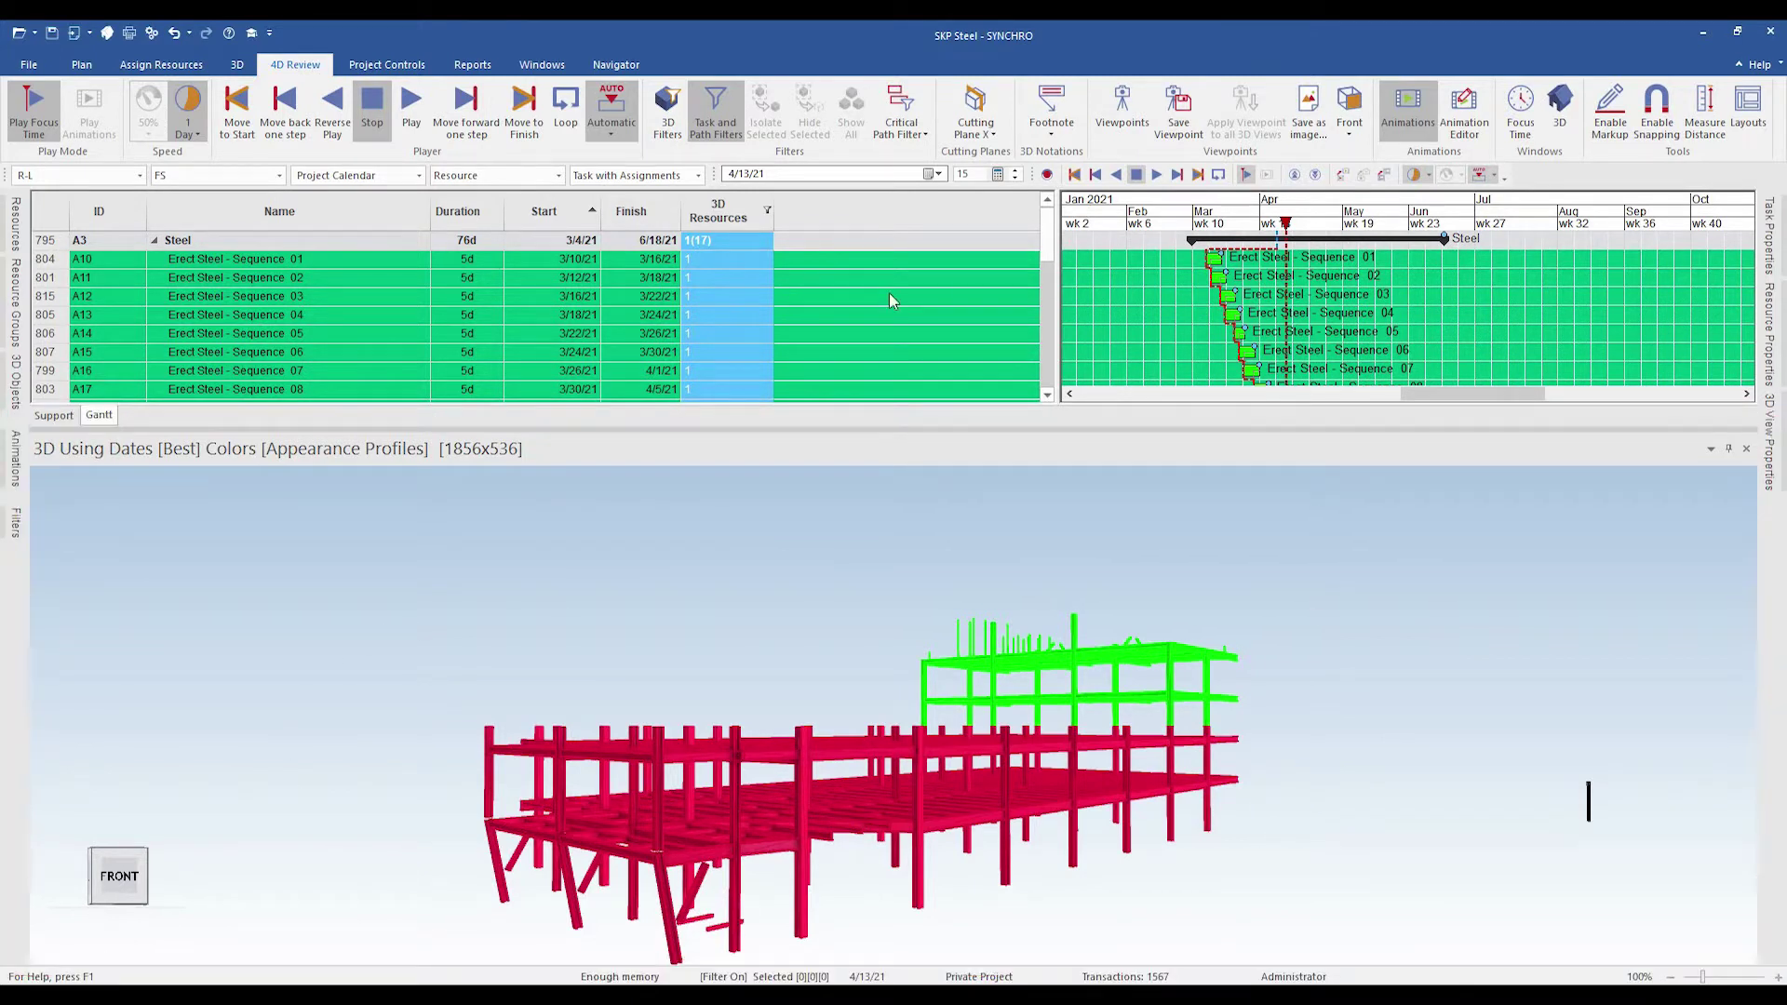
click(191, 265)
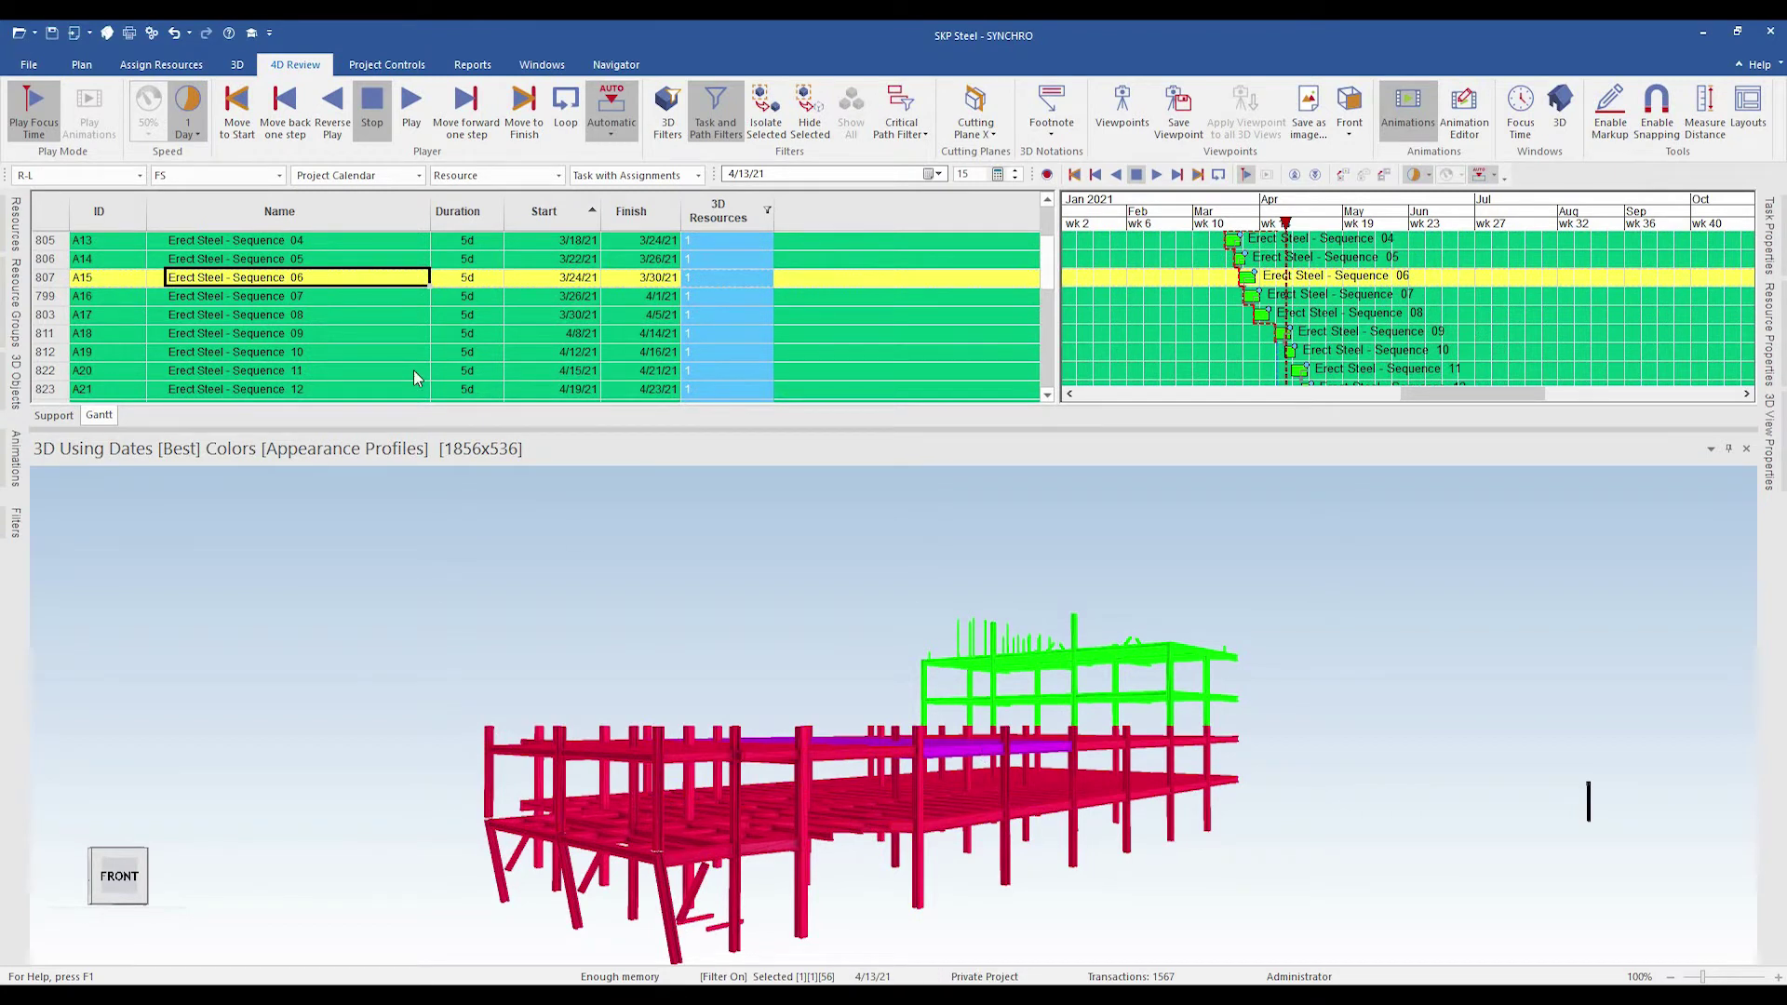
key(Down)
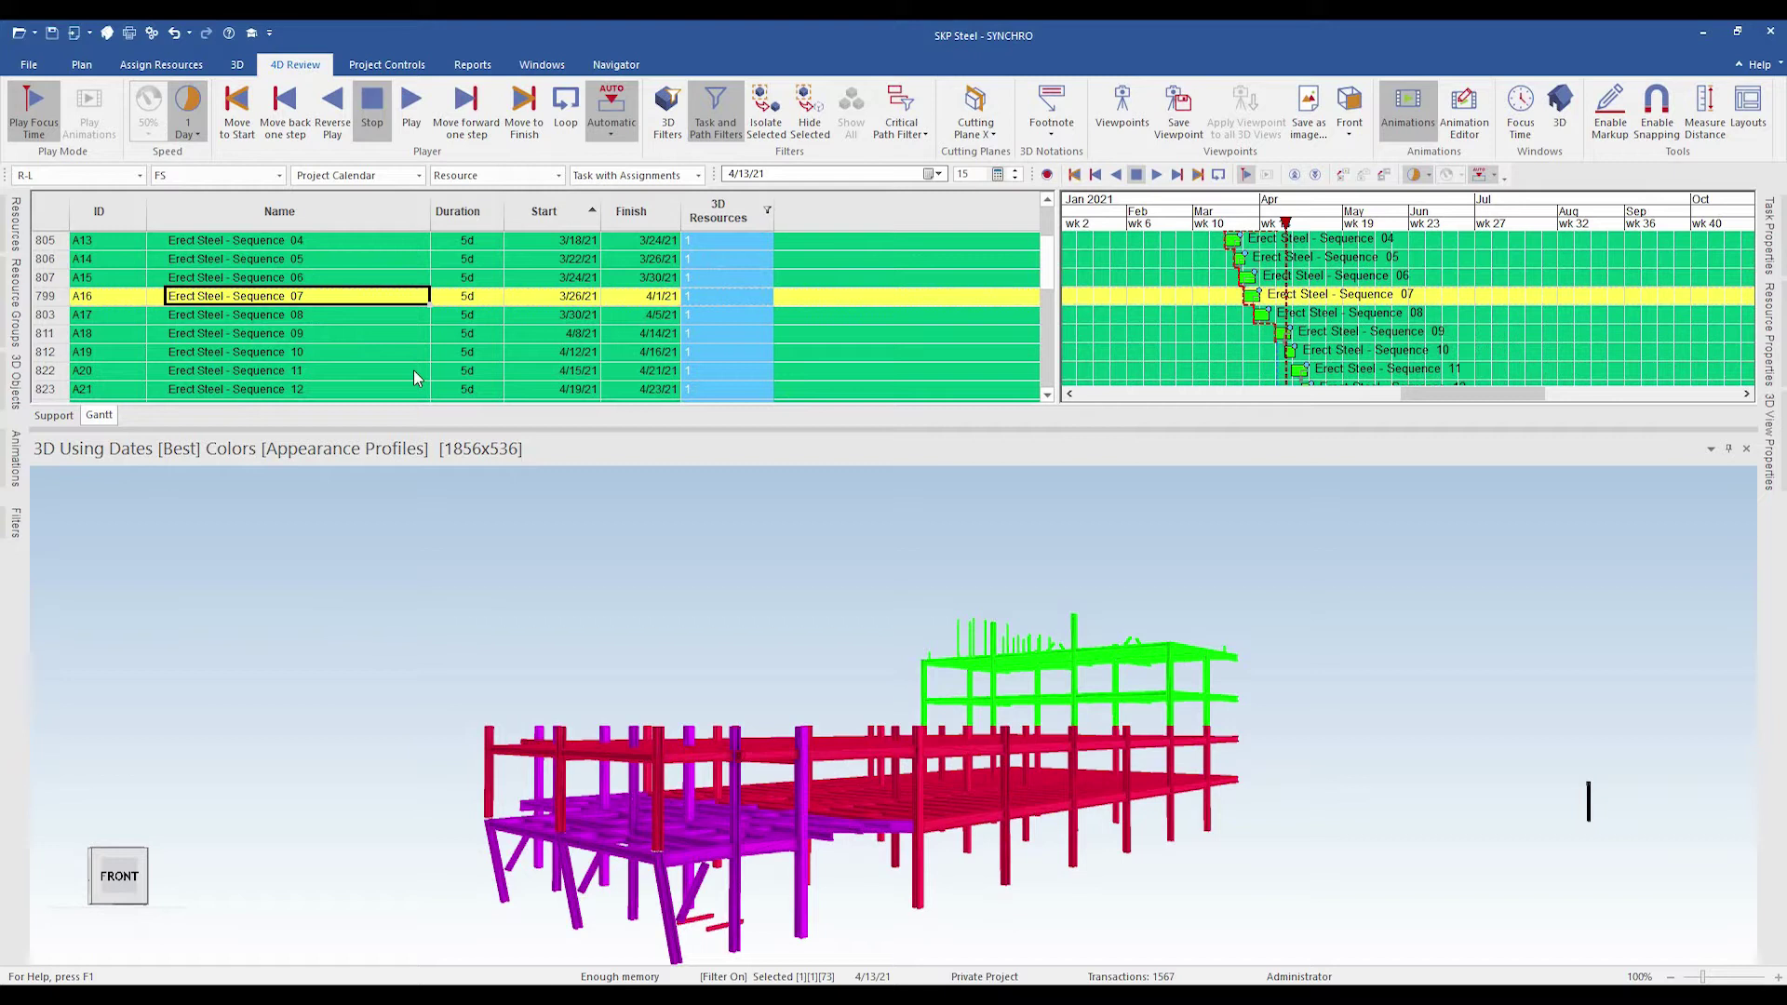
key(Down)
key(Down)
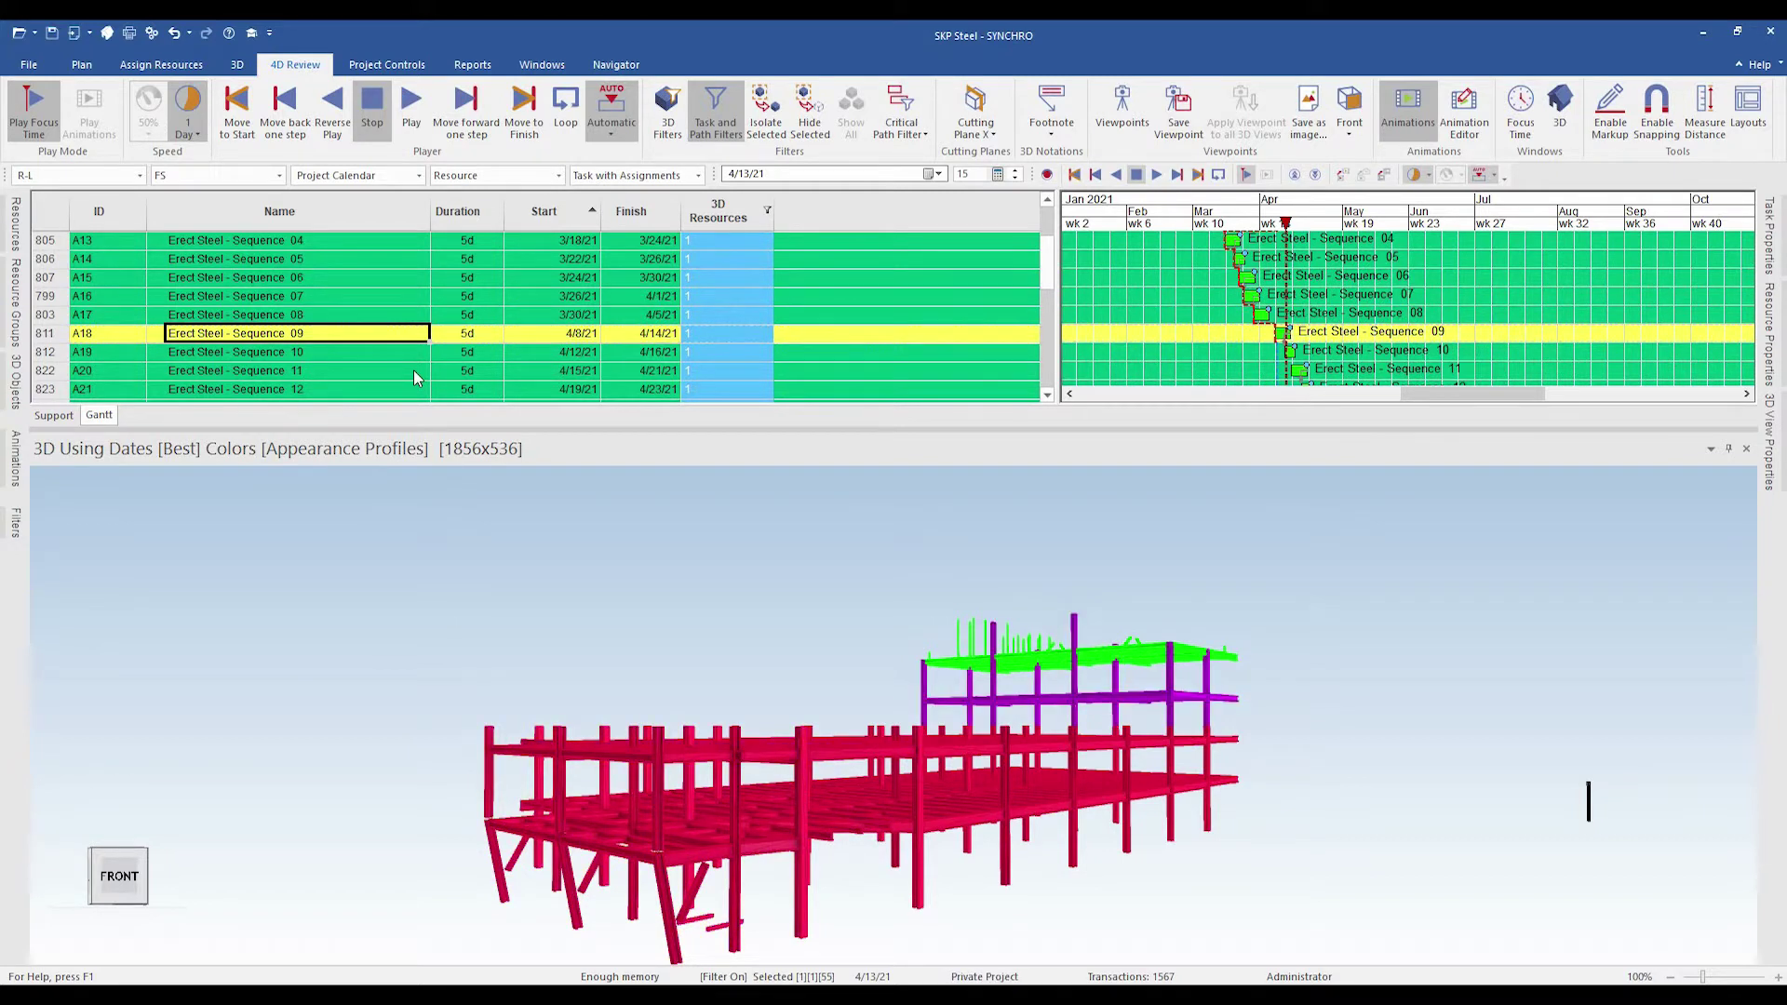
Step back up through Sequences 06 and 03 to 02, then start schedule playback
key(Up)
key(Up)
key(Up)
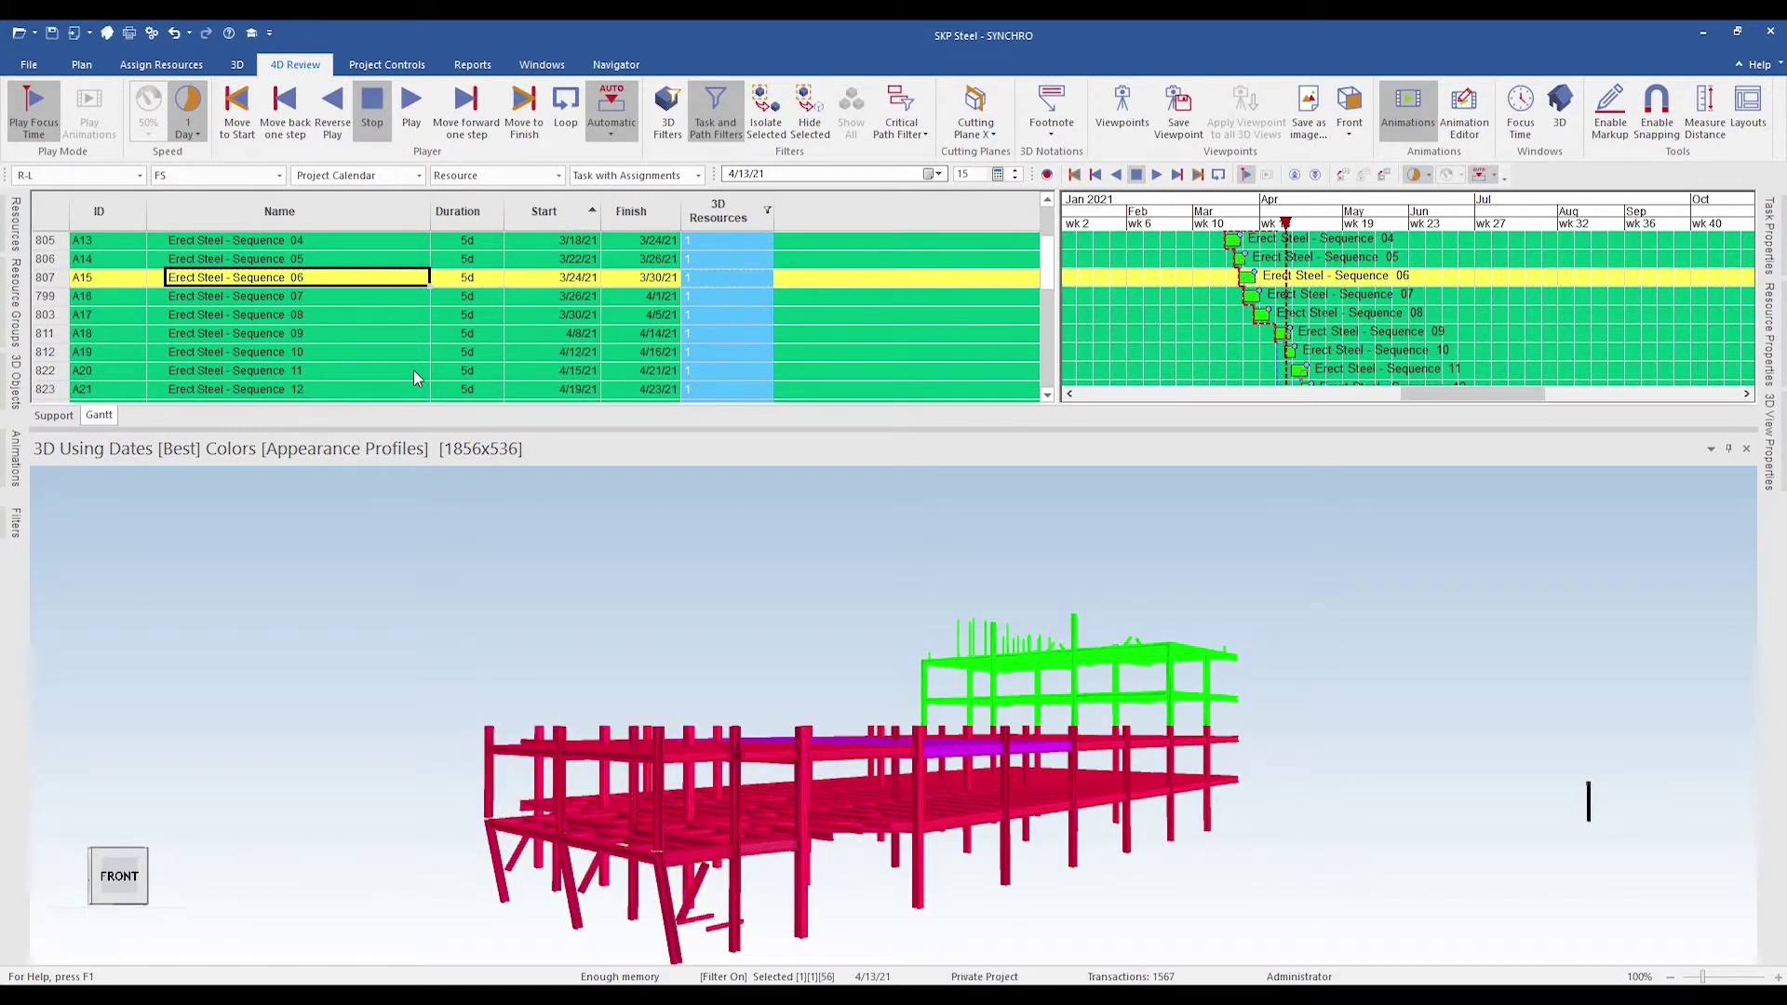
key(Up)
key(Up)
key(Up)
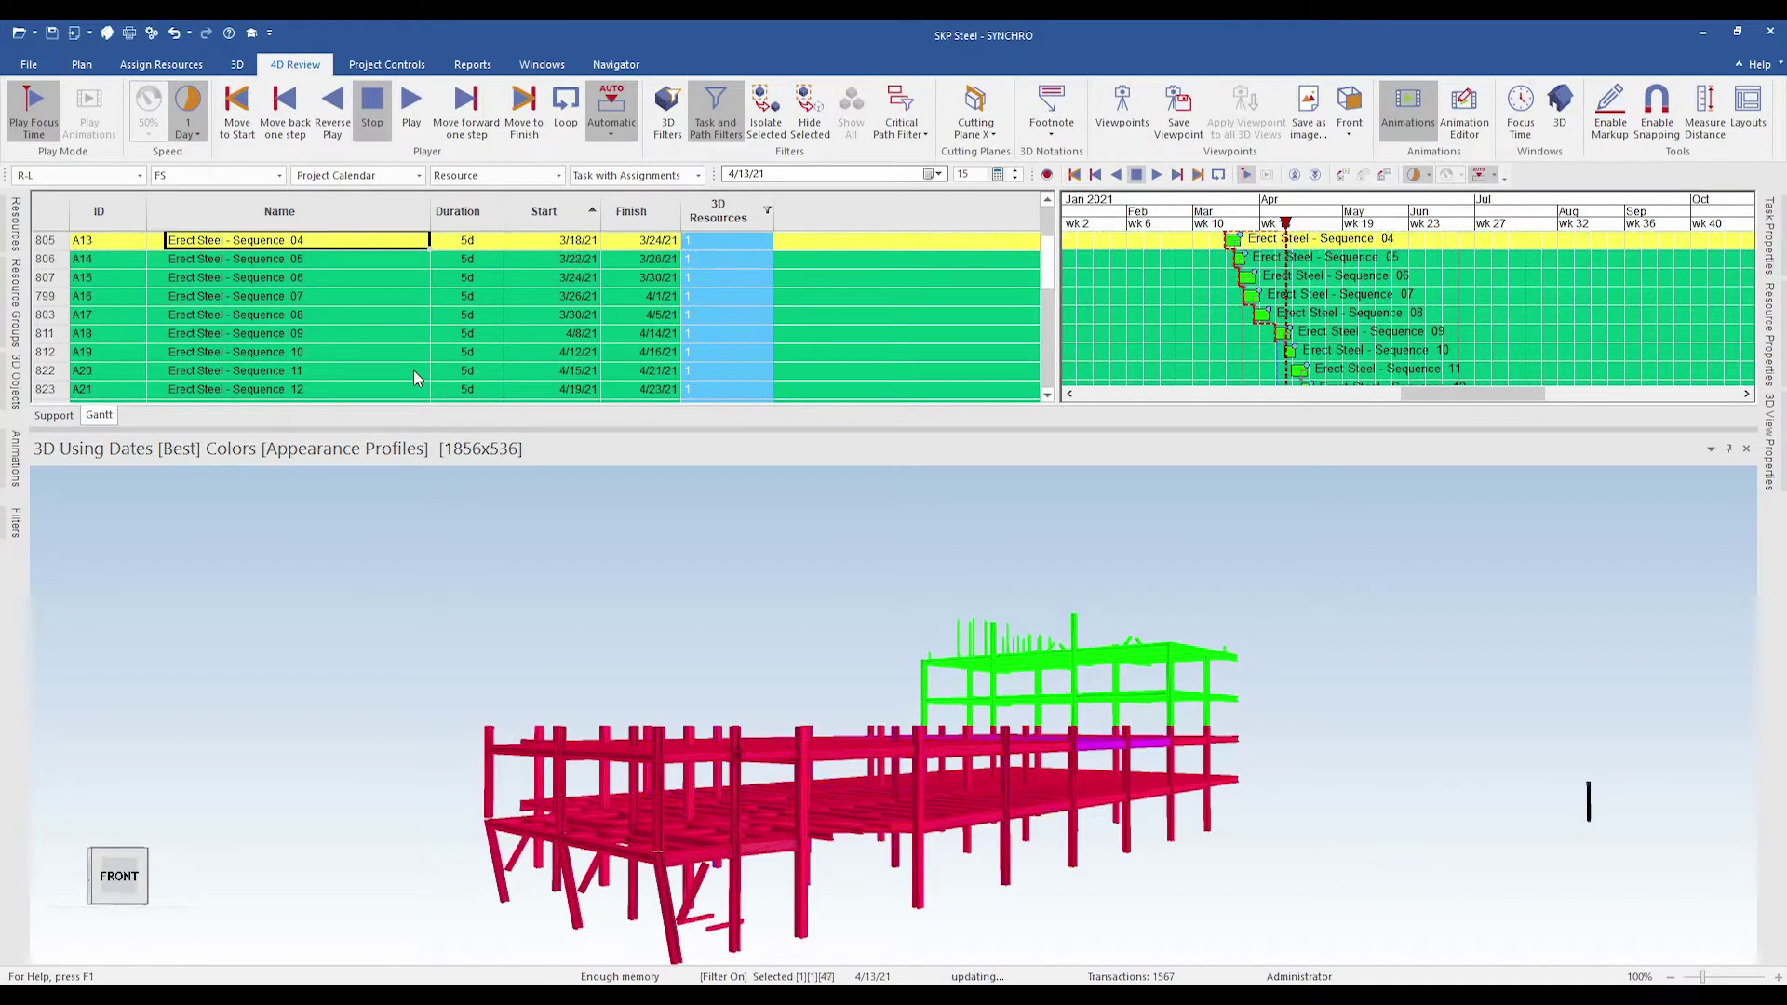
key(Up)
key(Up)
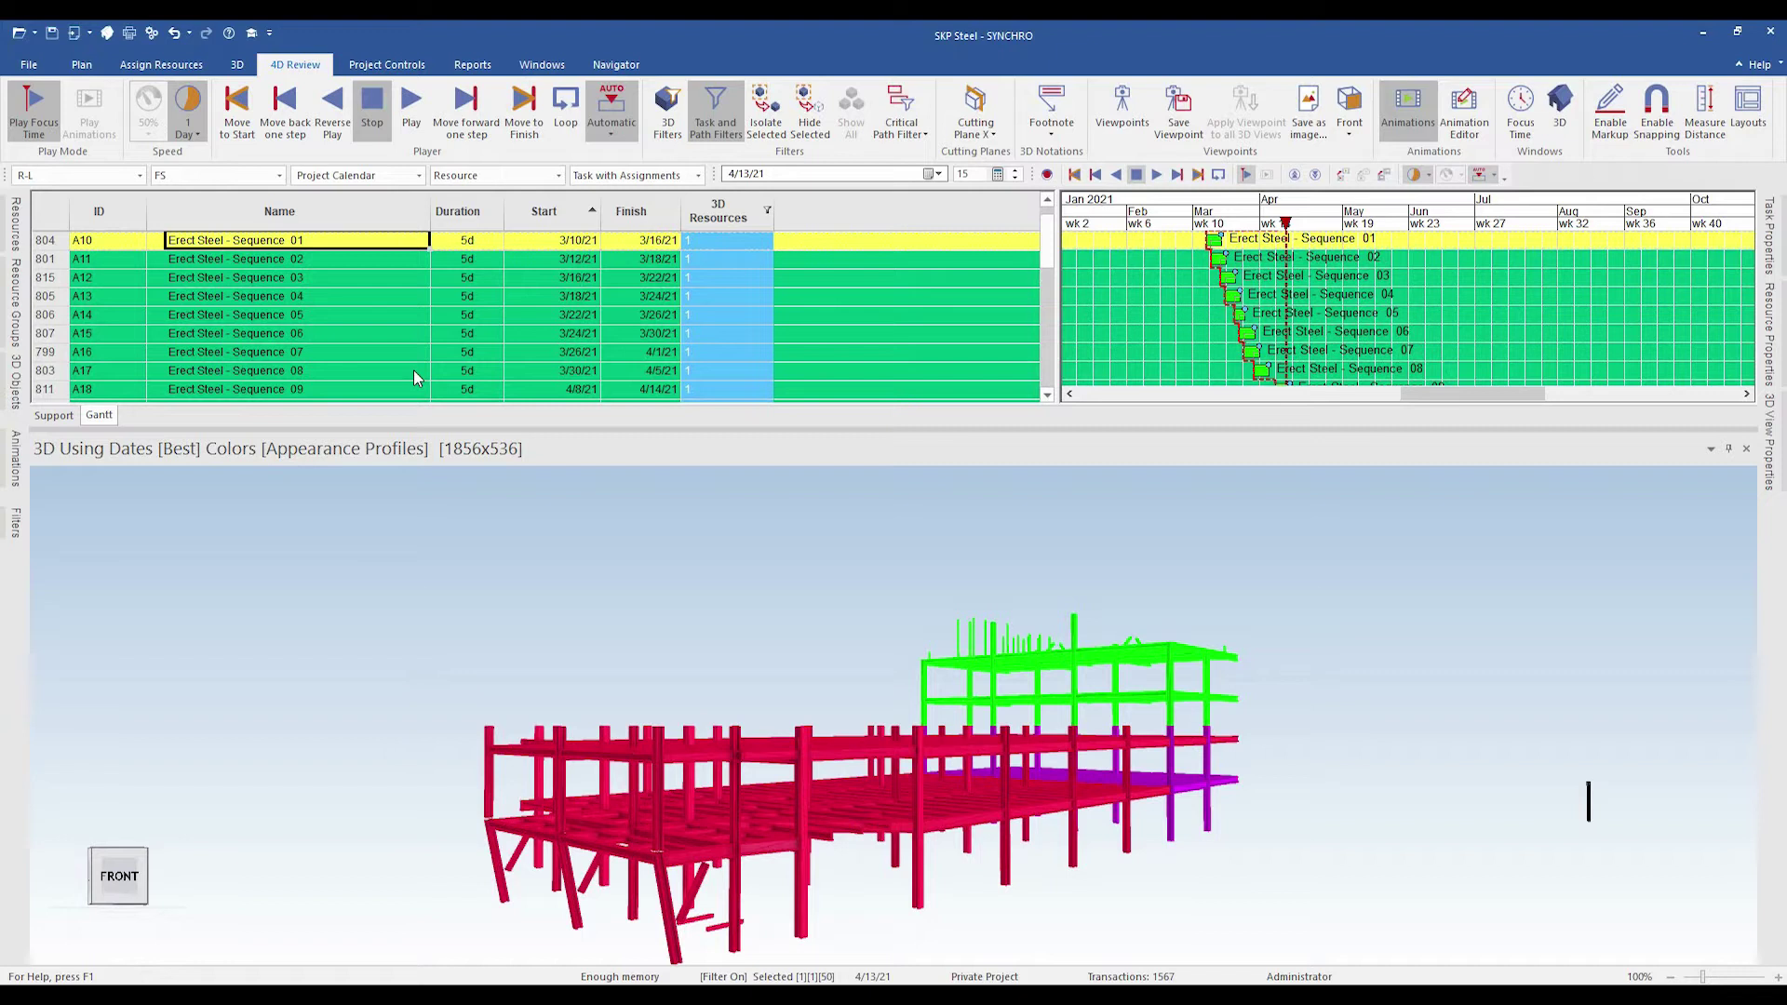
scroll(343, 305, up, 1)
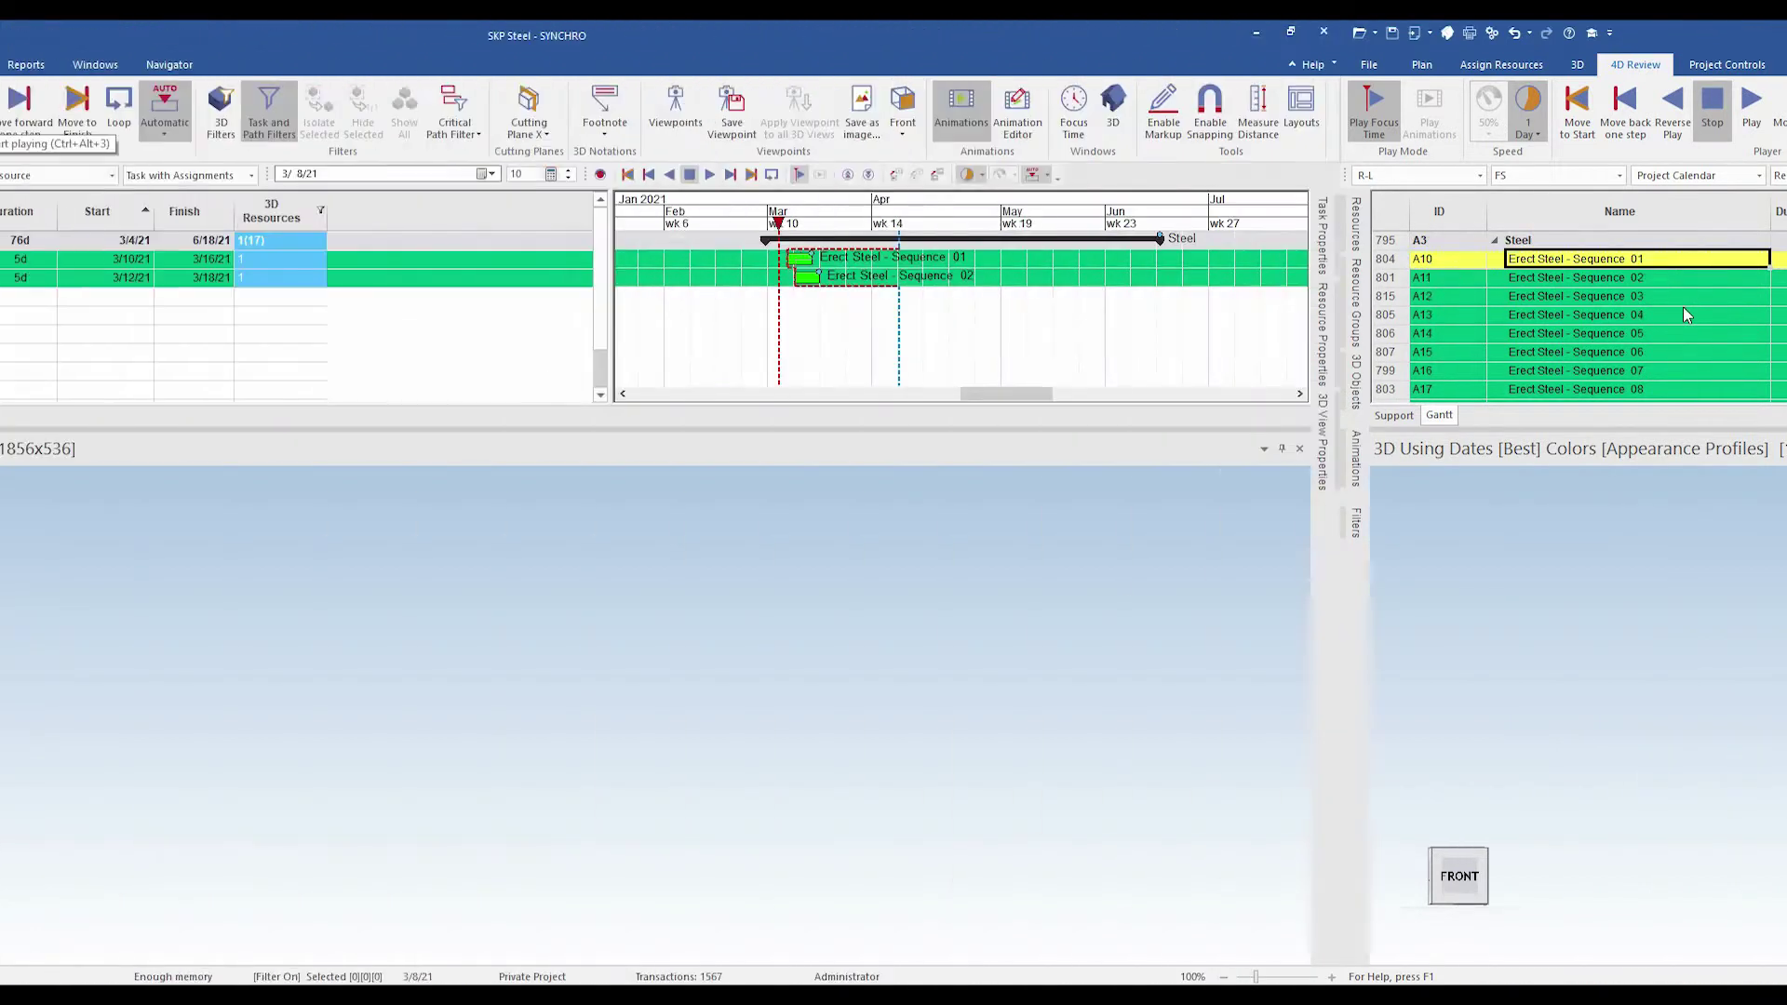
click(1758, 113)
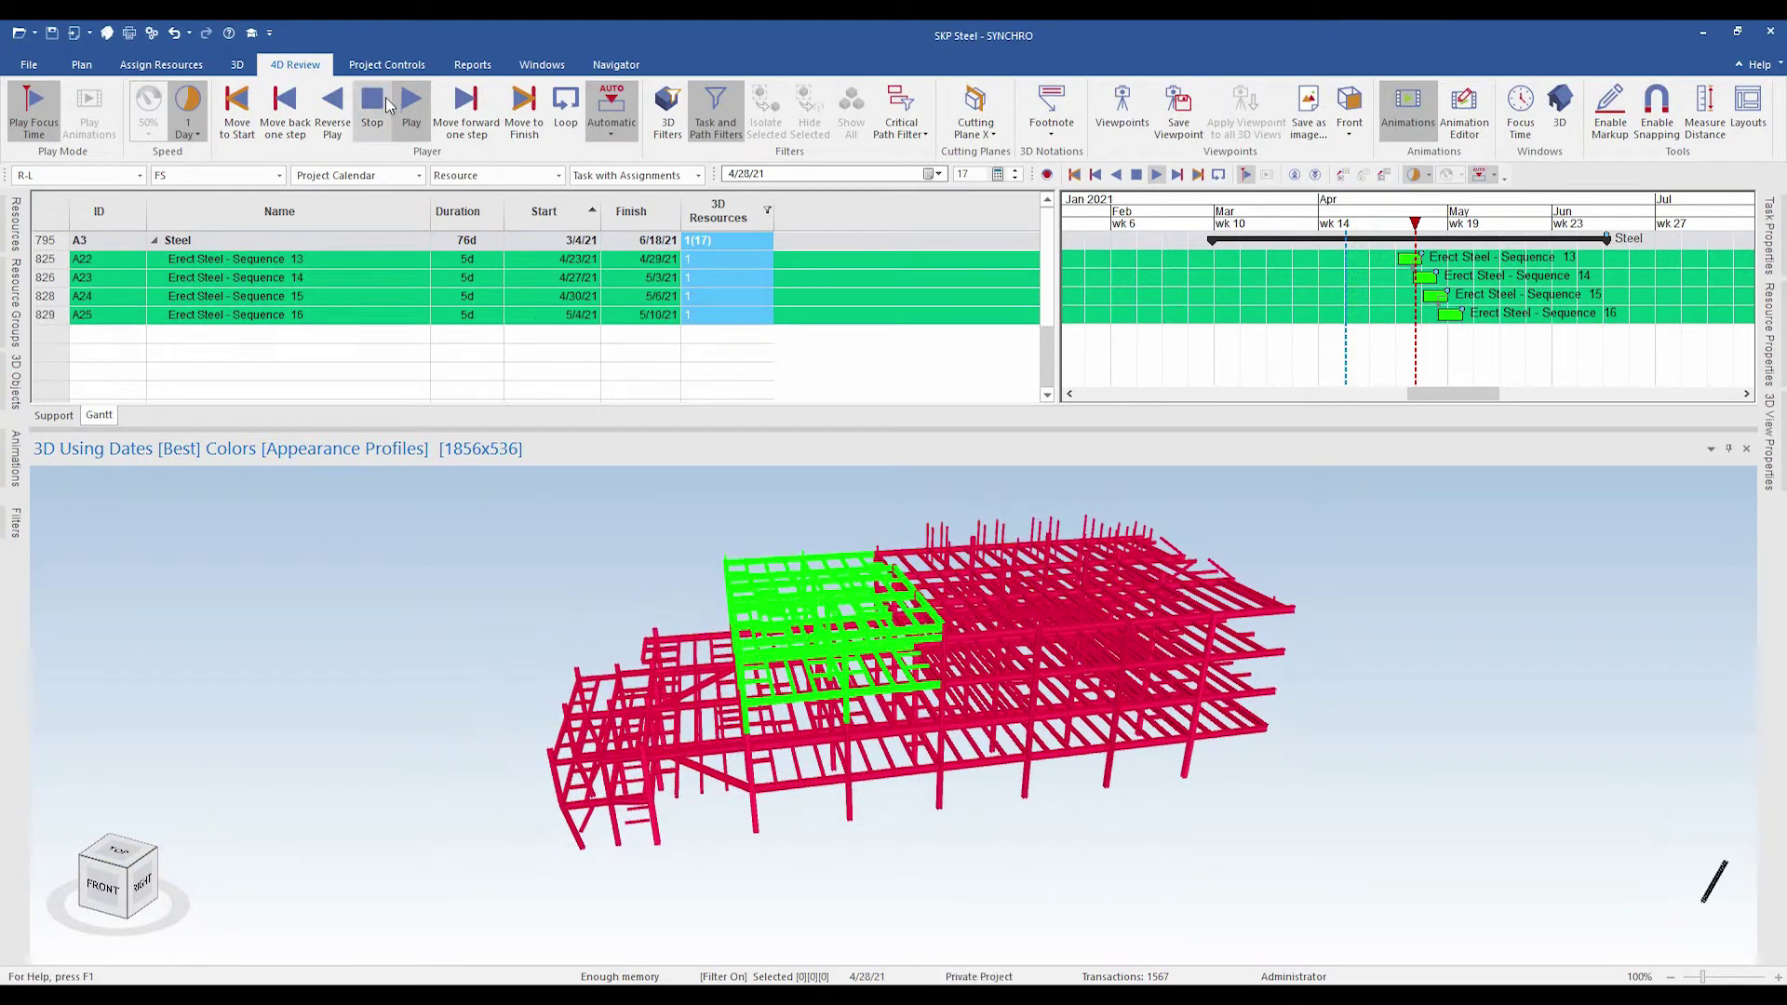
Stop playback near 4/29, highlight Sequence 13 and 14 steel, then resume playback
click(373, 110)
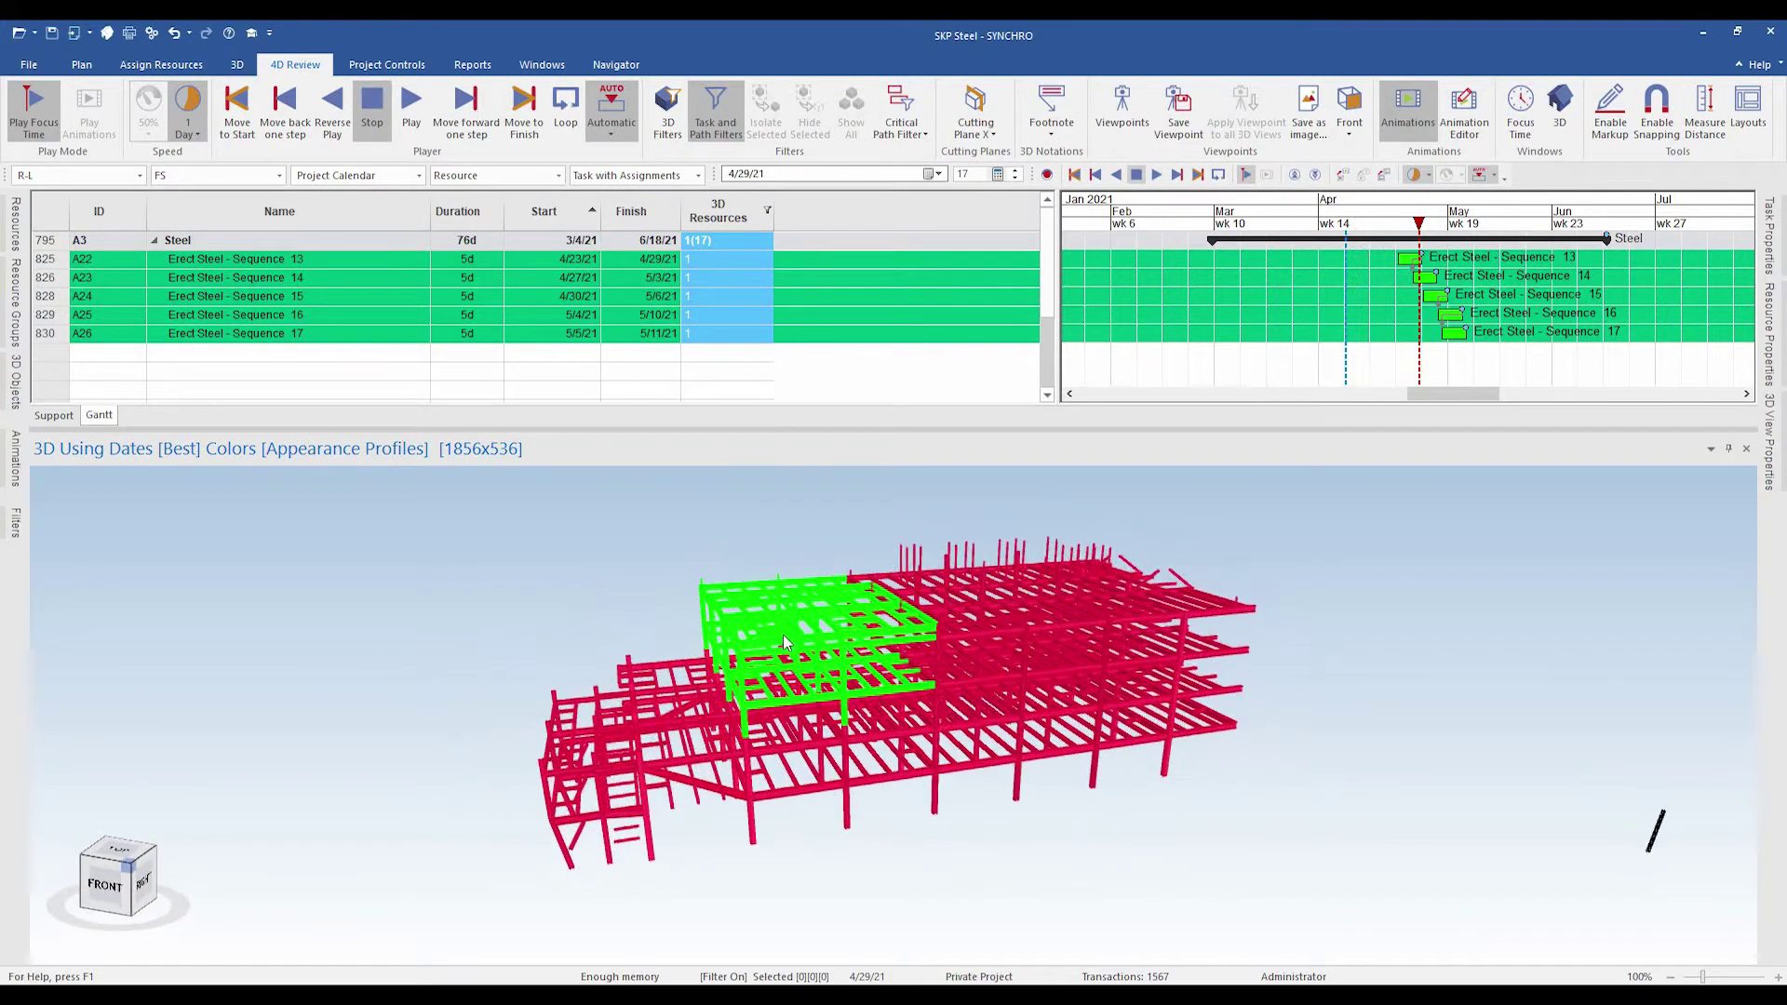
click(197, 265)
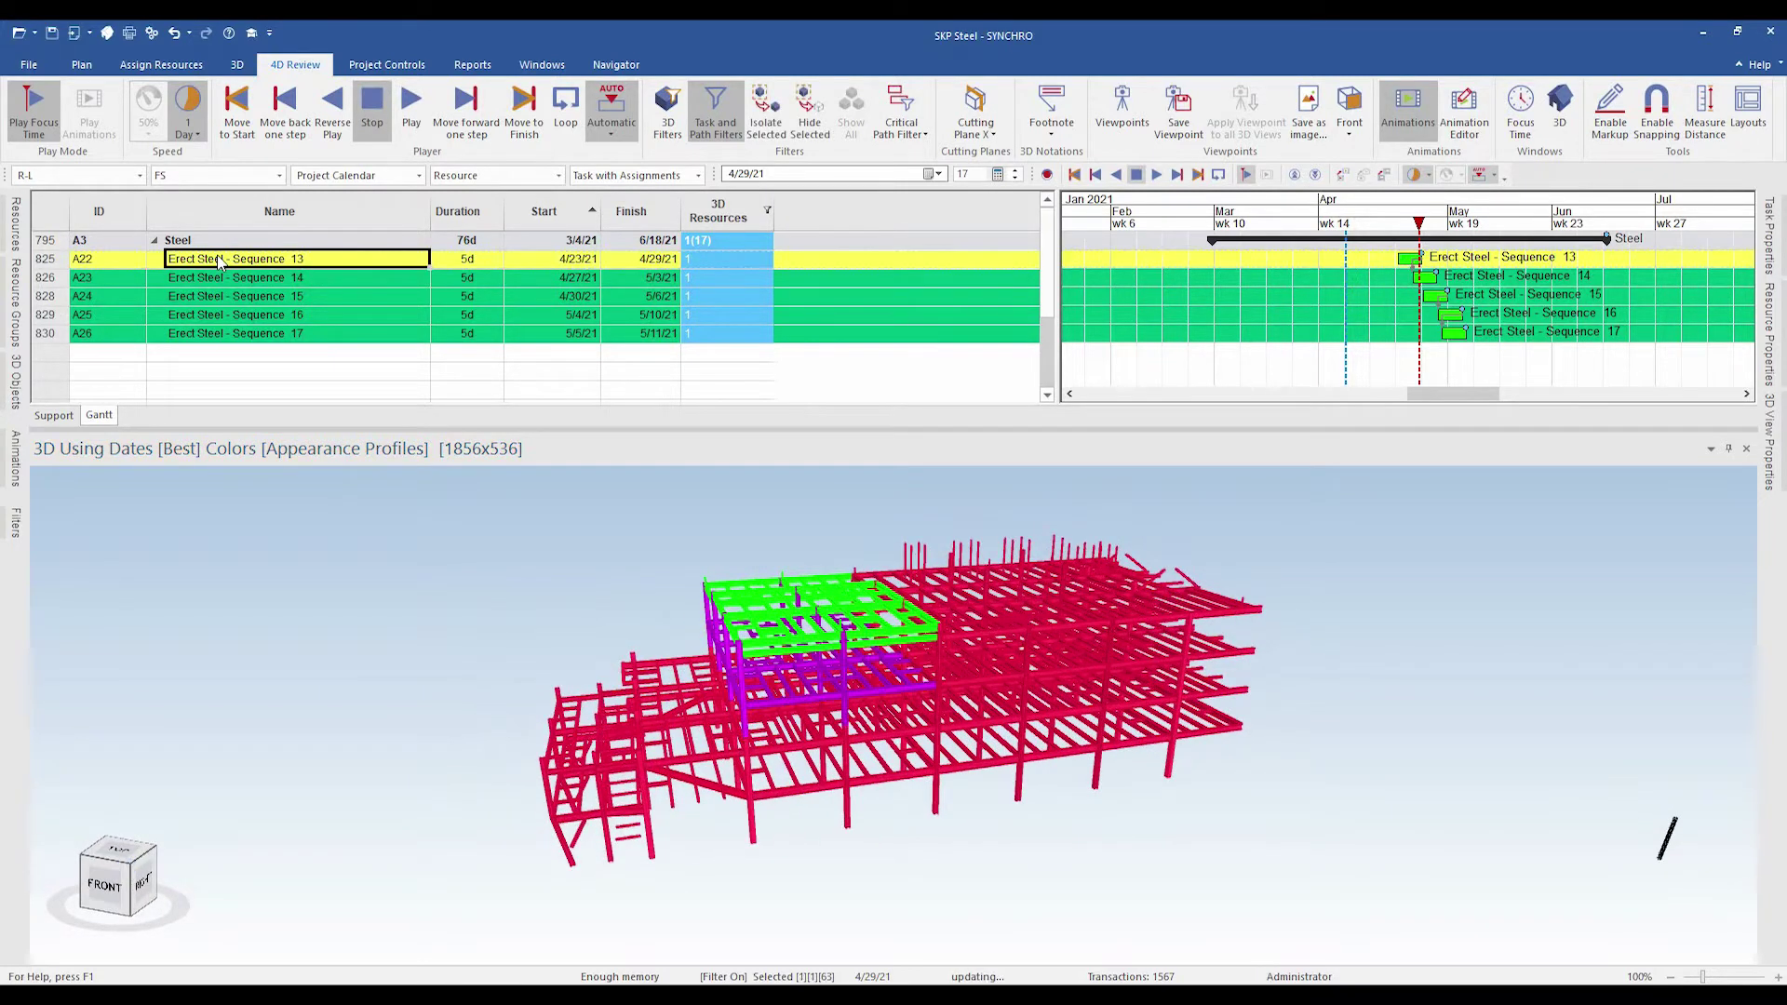
key(Down)
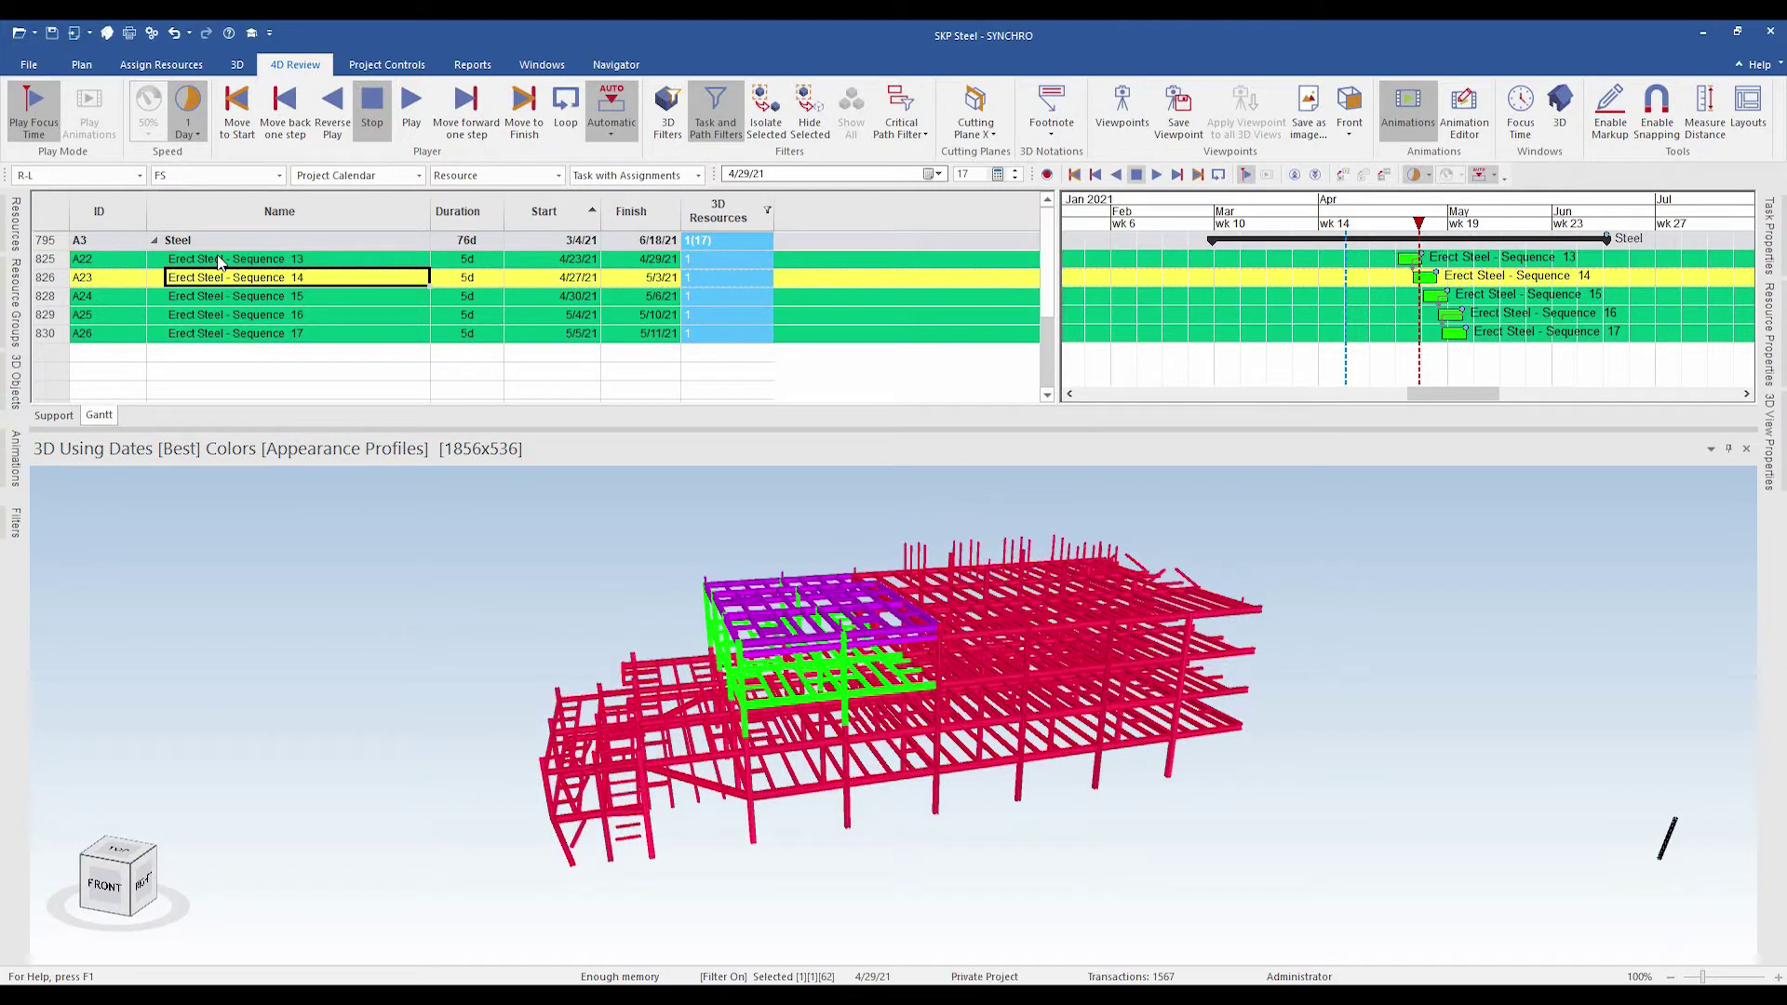
click(221, 262)
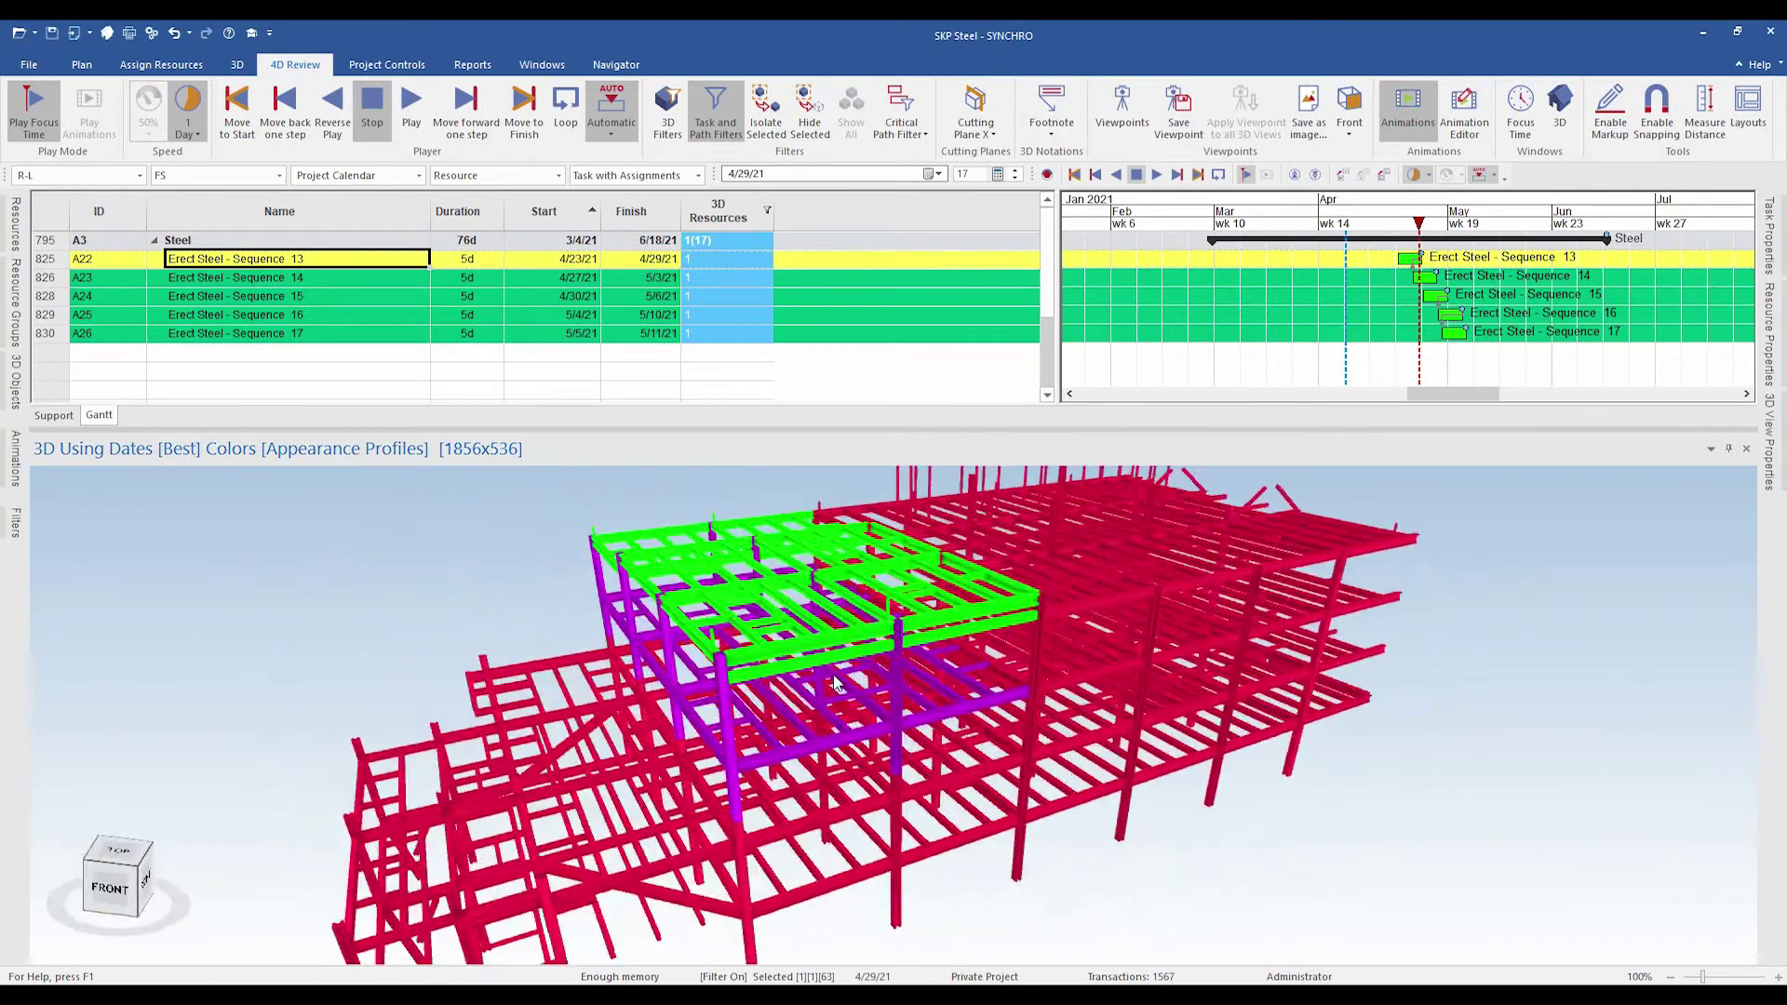
click(296, 288)
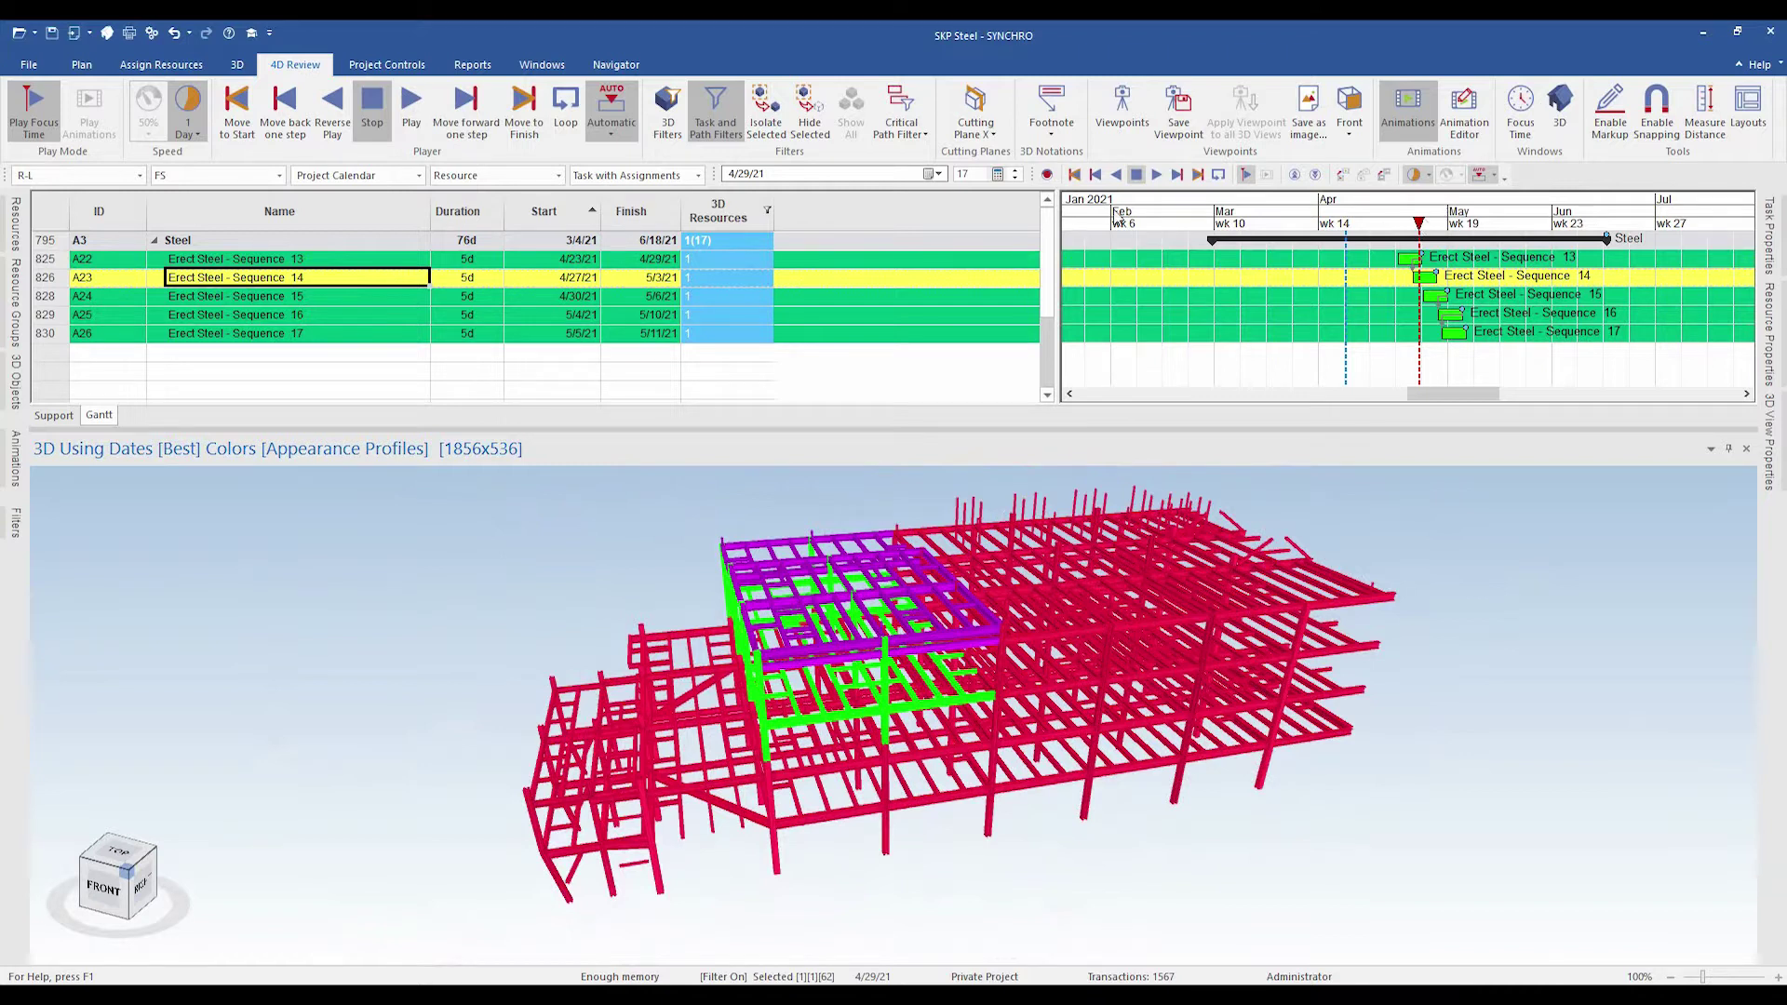
click(410, 105)
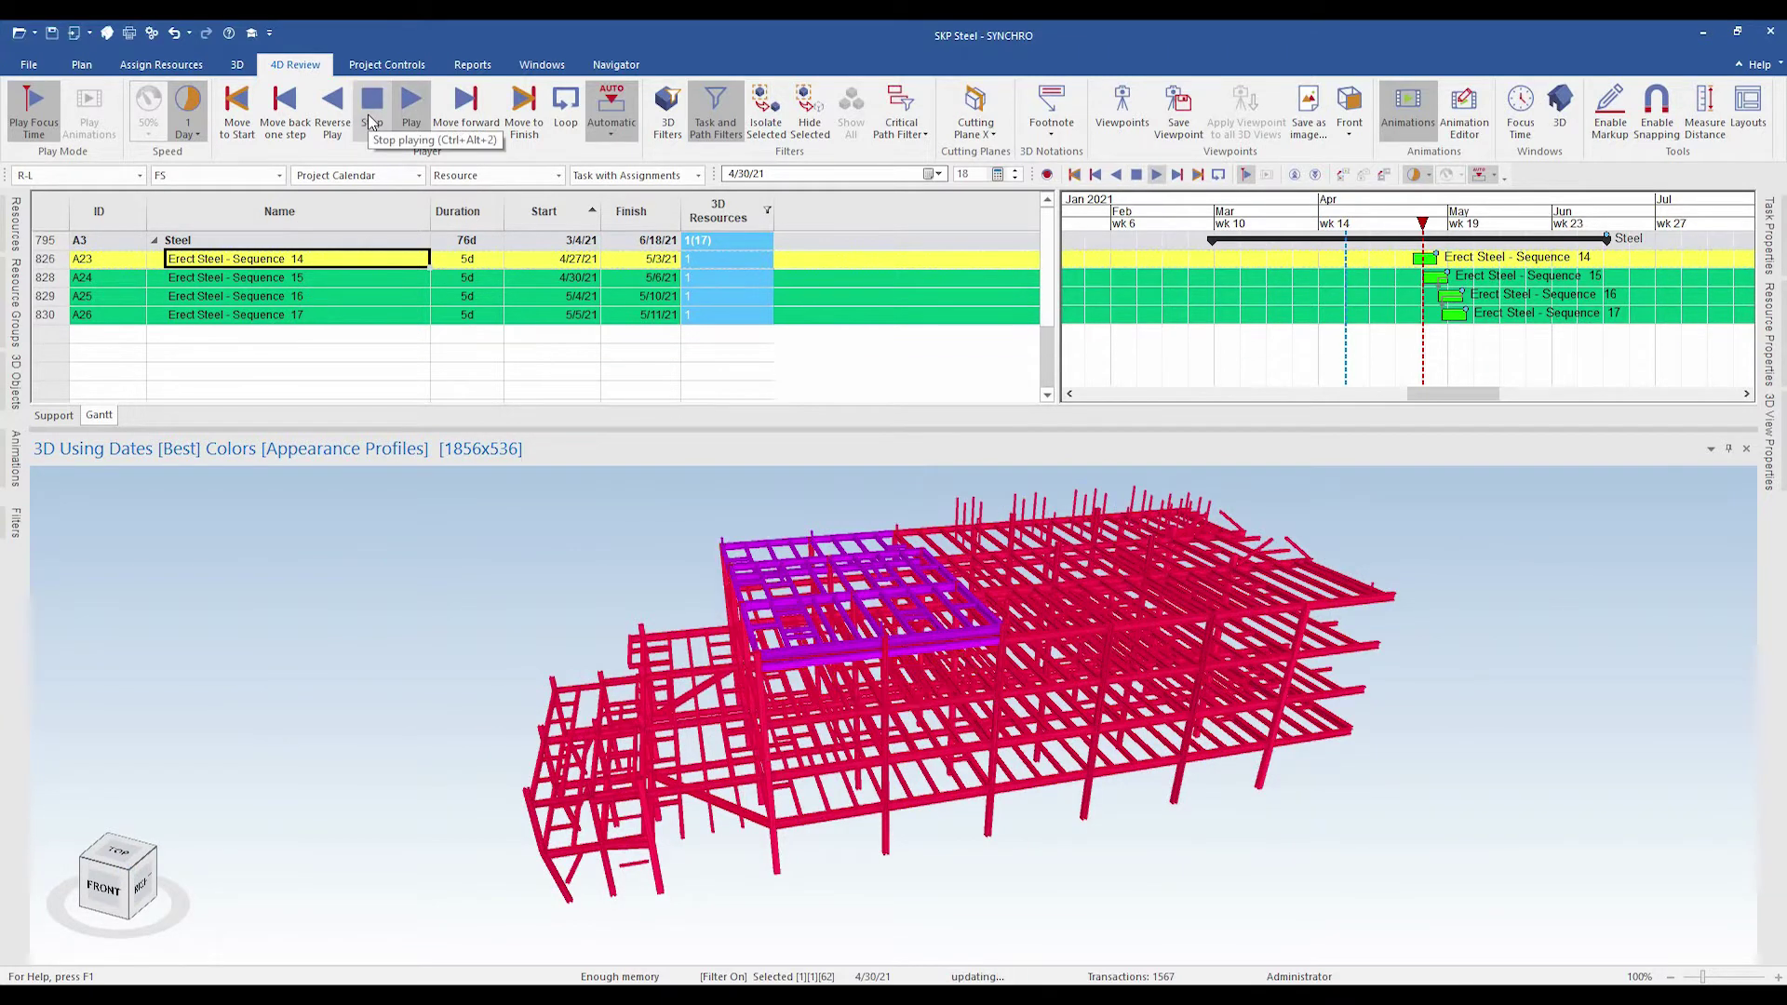
Stop playback, select Sequence 15, then play forward and stop at 5/7/21
click(370, 107)
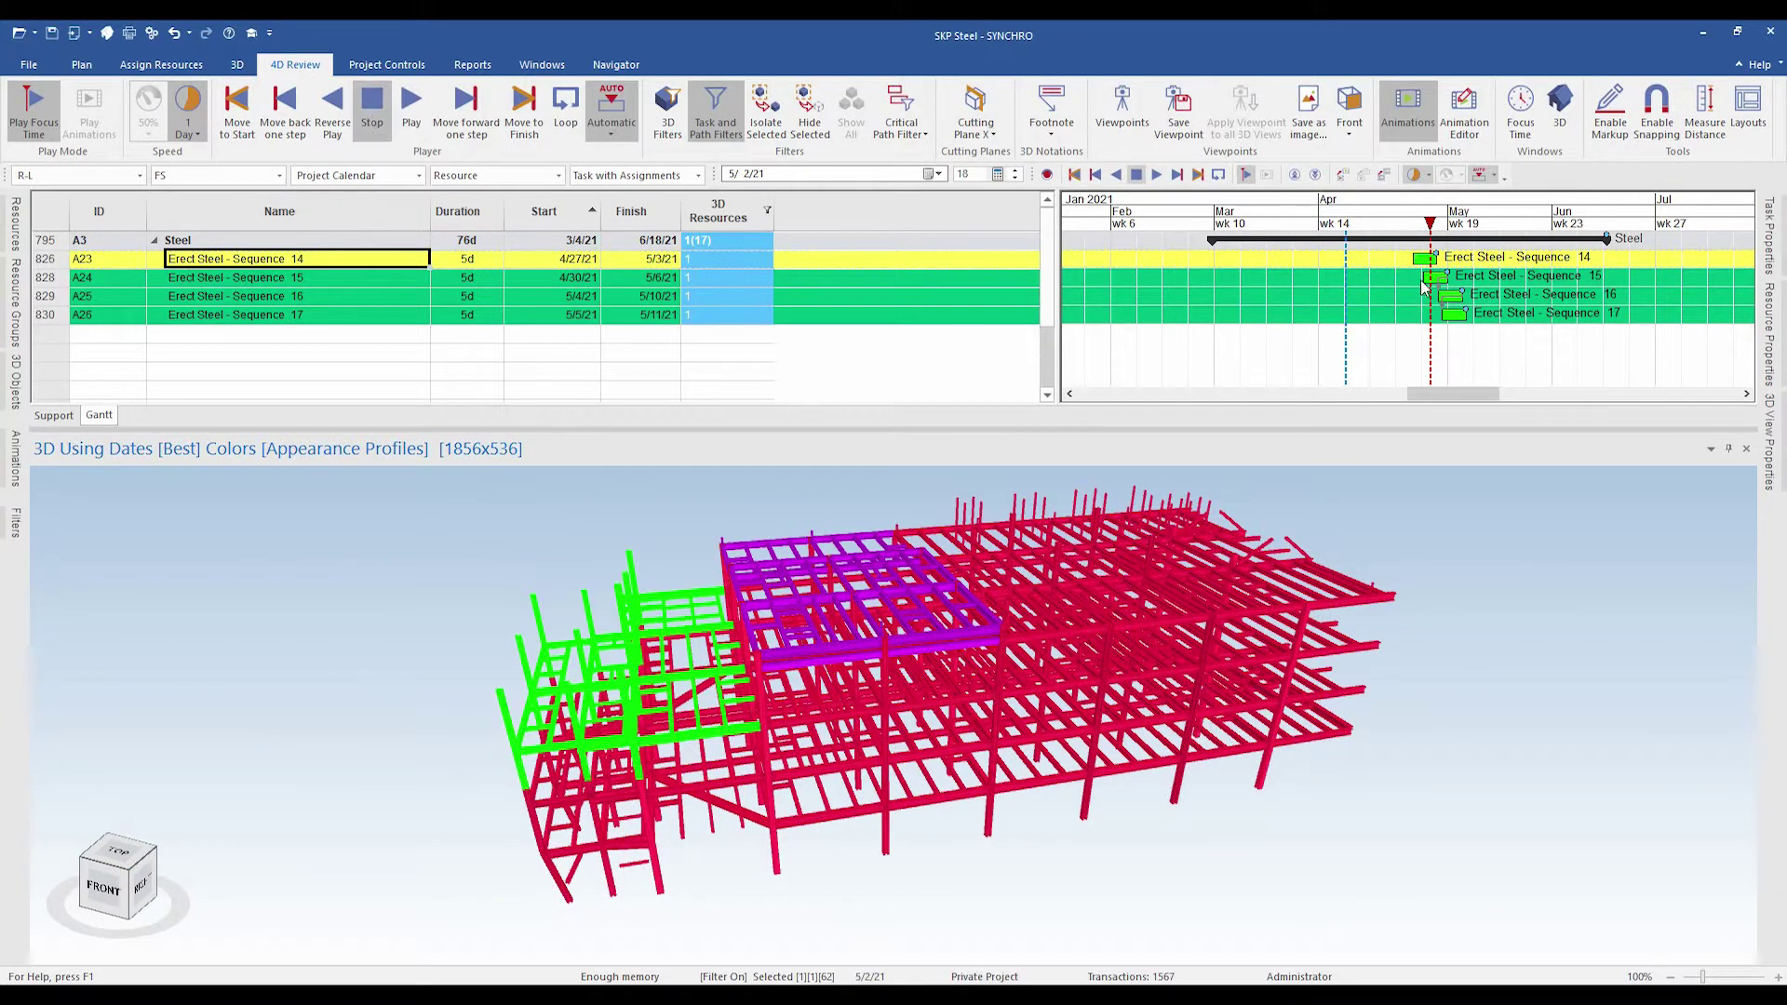
click(254, 275)
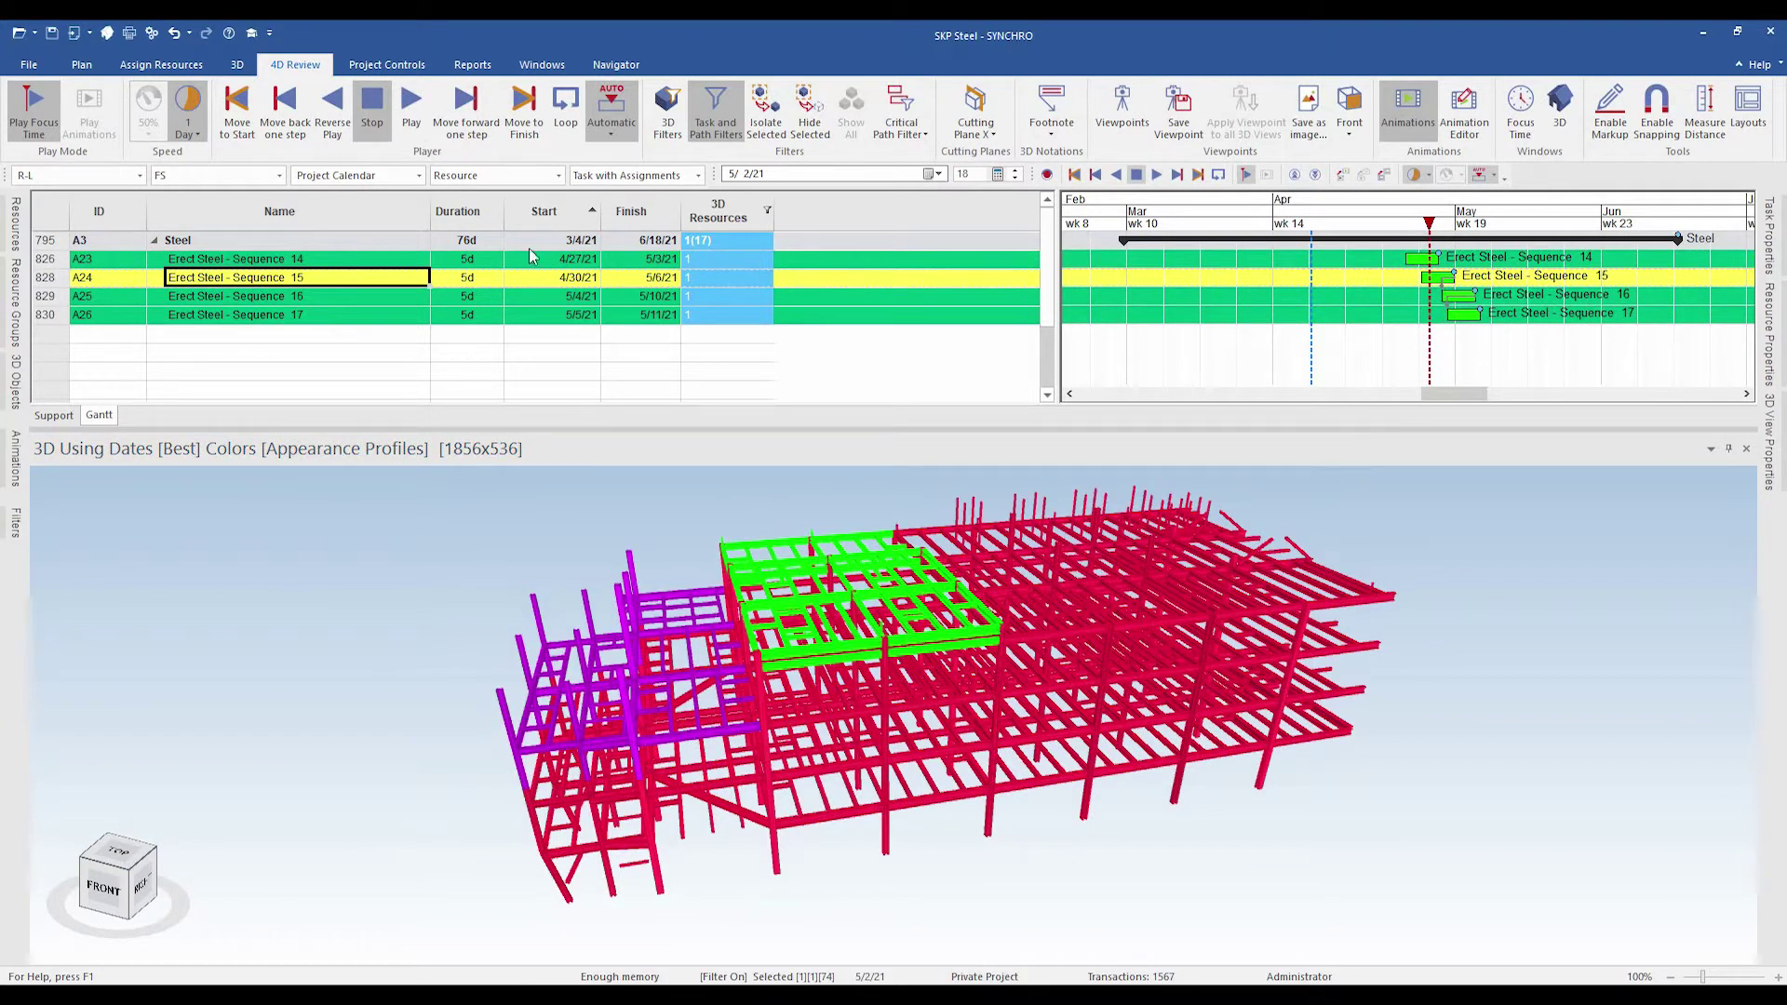
click(411, 104)
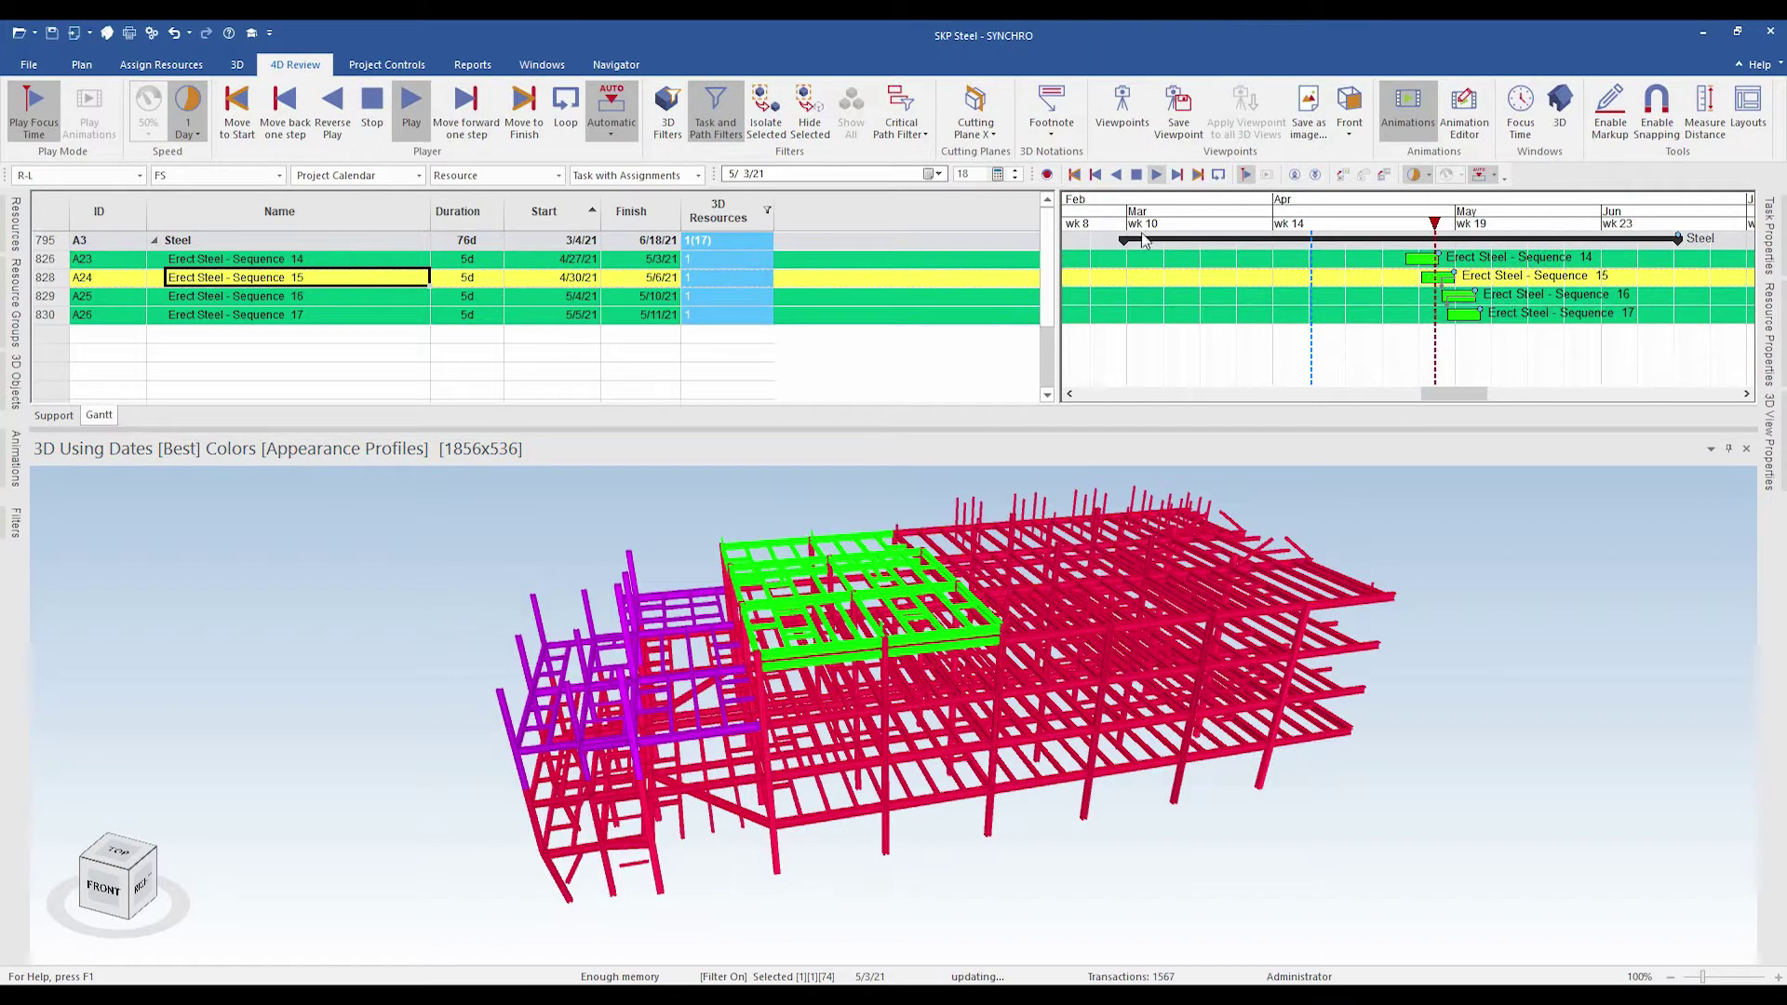
click(377, 111)
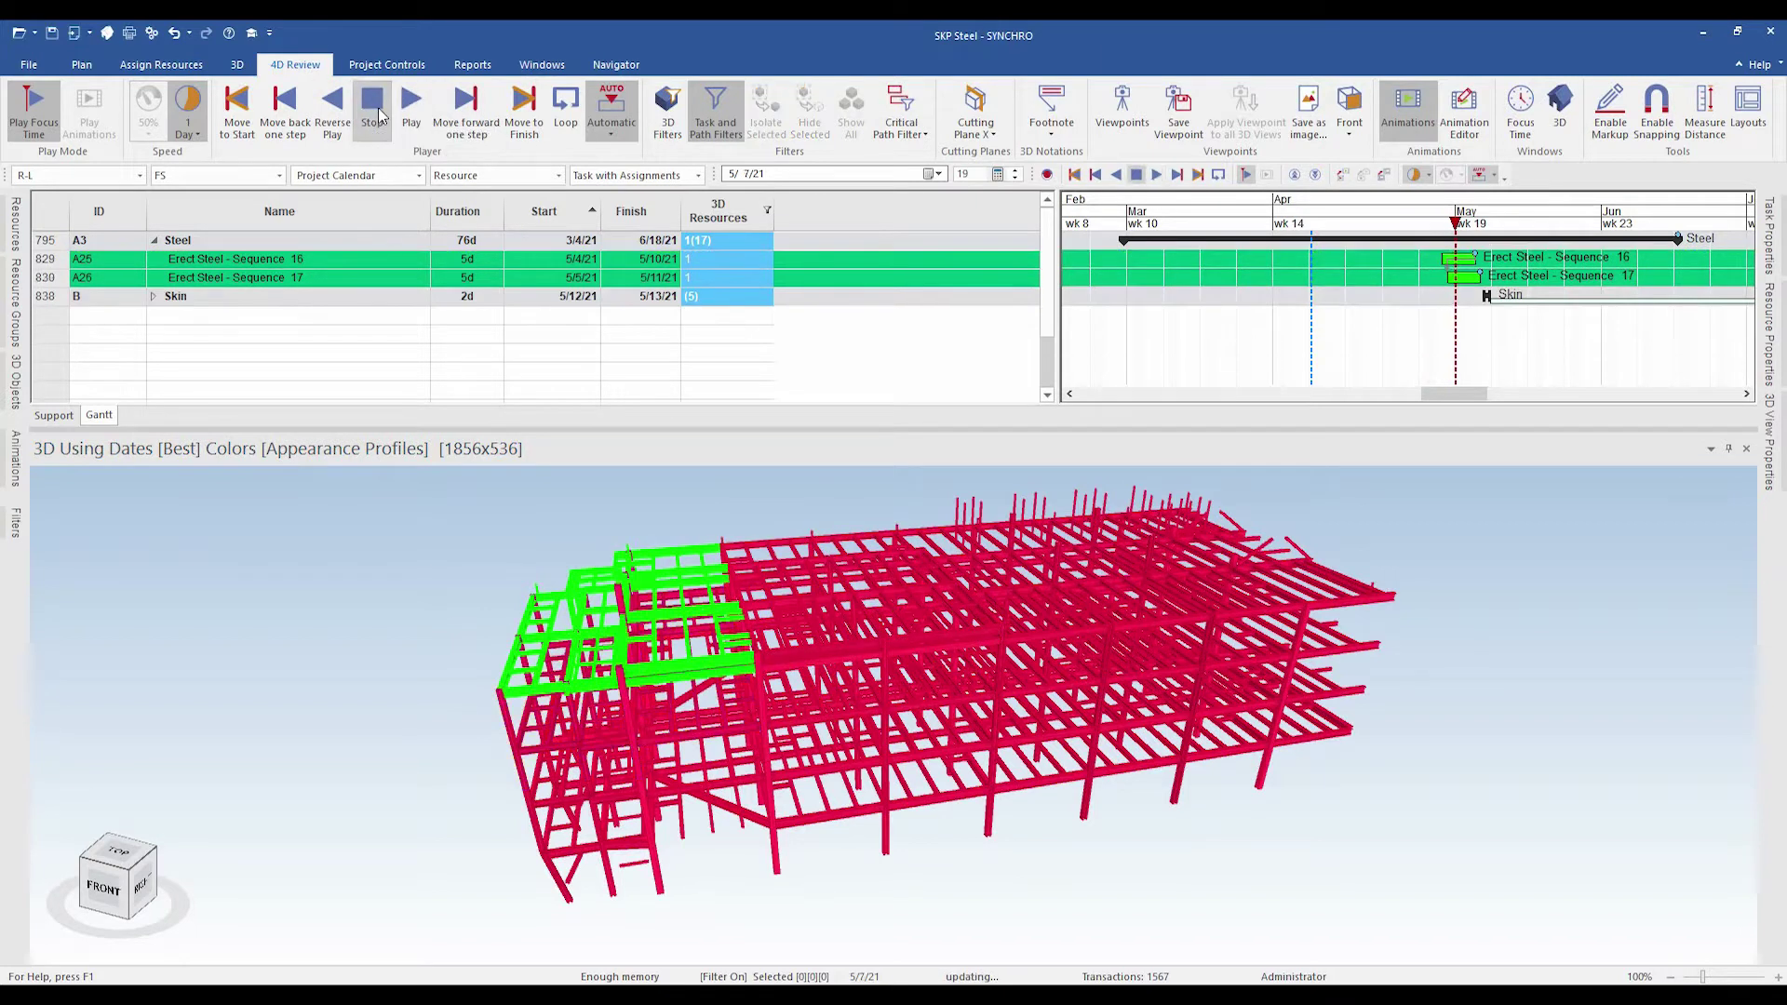
Highlight the steel of Sequences 16 and 17, then move the focus time back to 4/6/21
click(309, 259)
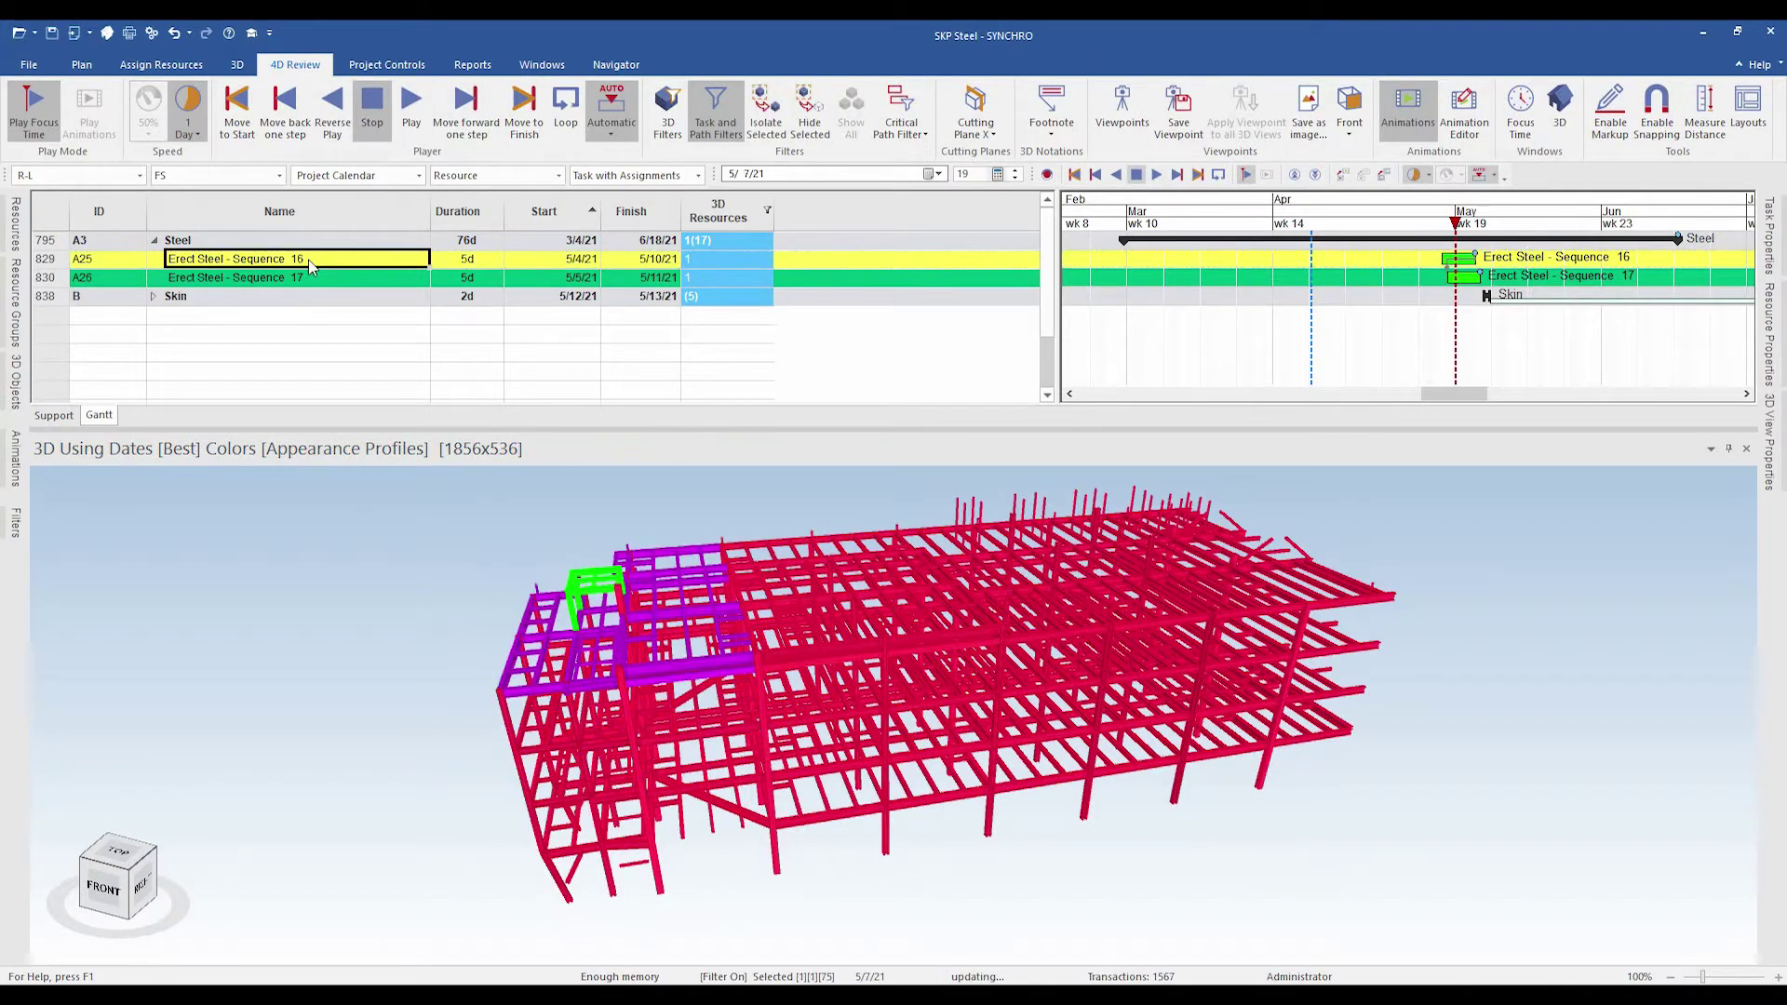
click(311, 280)
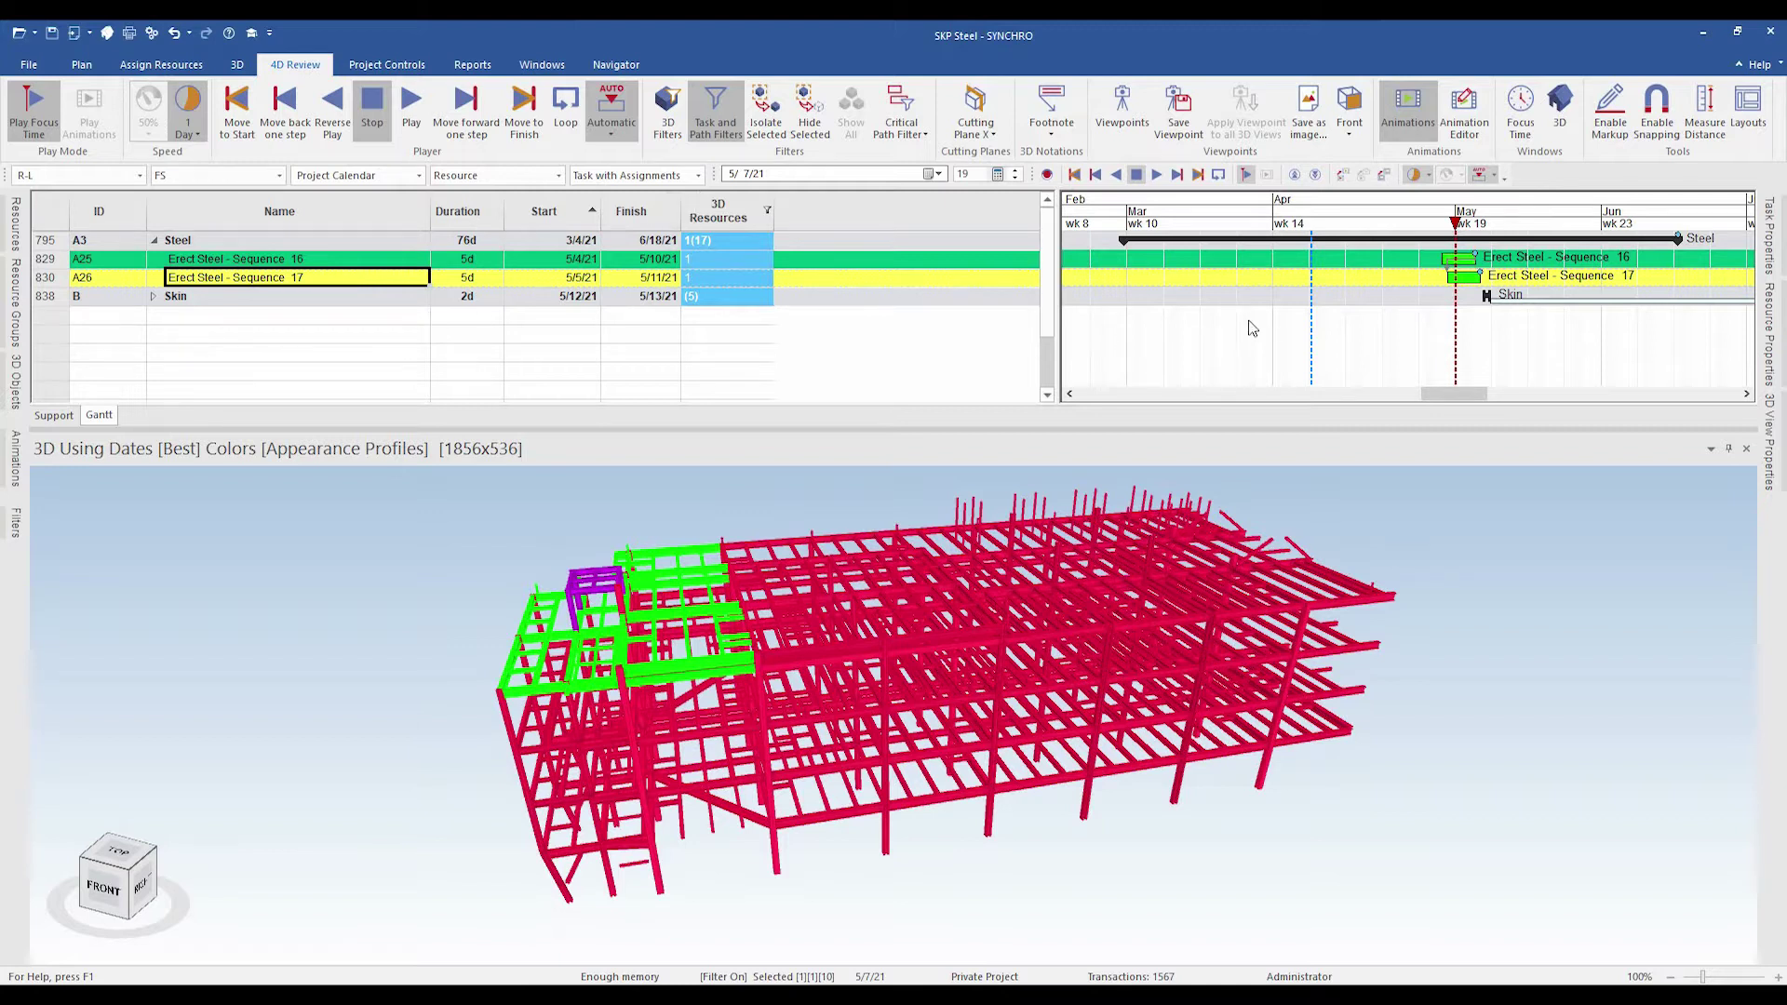
click(1268, 221)
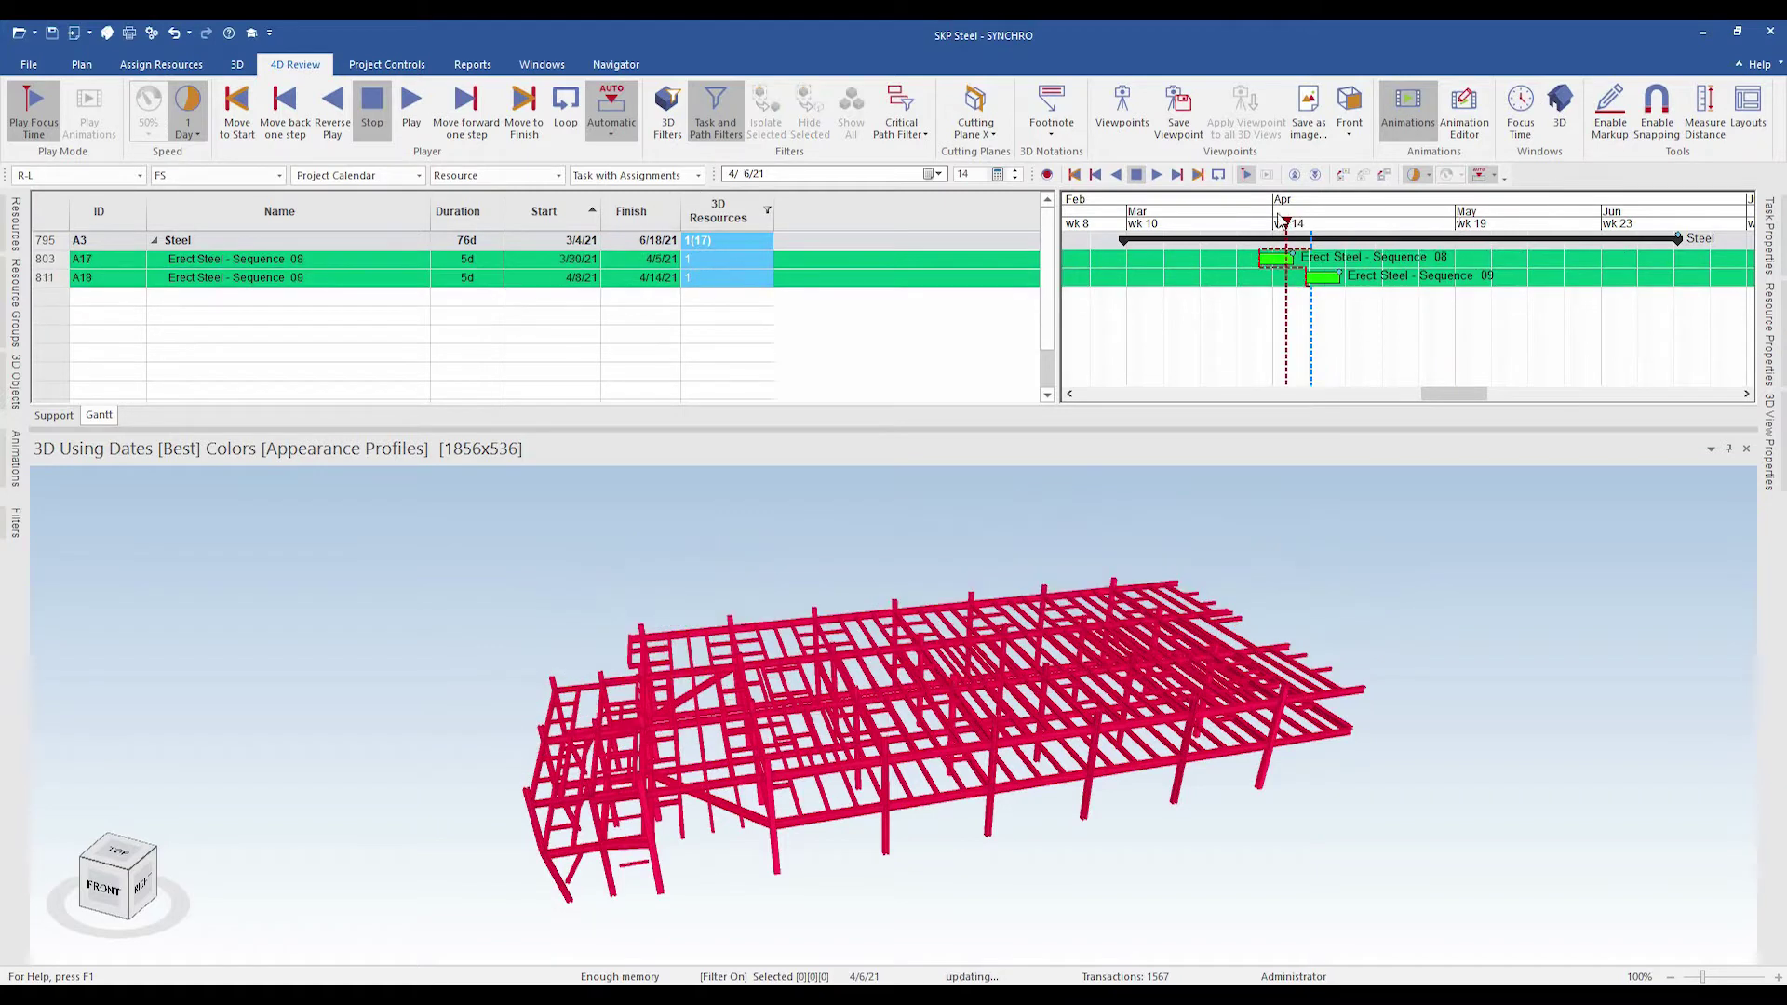
Move the focus time to late April, highlight Sequences 13, 14 and 12, then return to 3/24/21
mouse_move(1268, 221)
mouse_down()
mouse_move(1443, 225)
mouse_move(1155, 235)
mouse_move(1450, 227)
mouse_move(1299, 226)
mouse_move(1384, 231)
mouse_up()
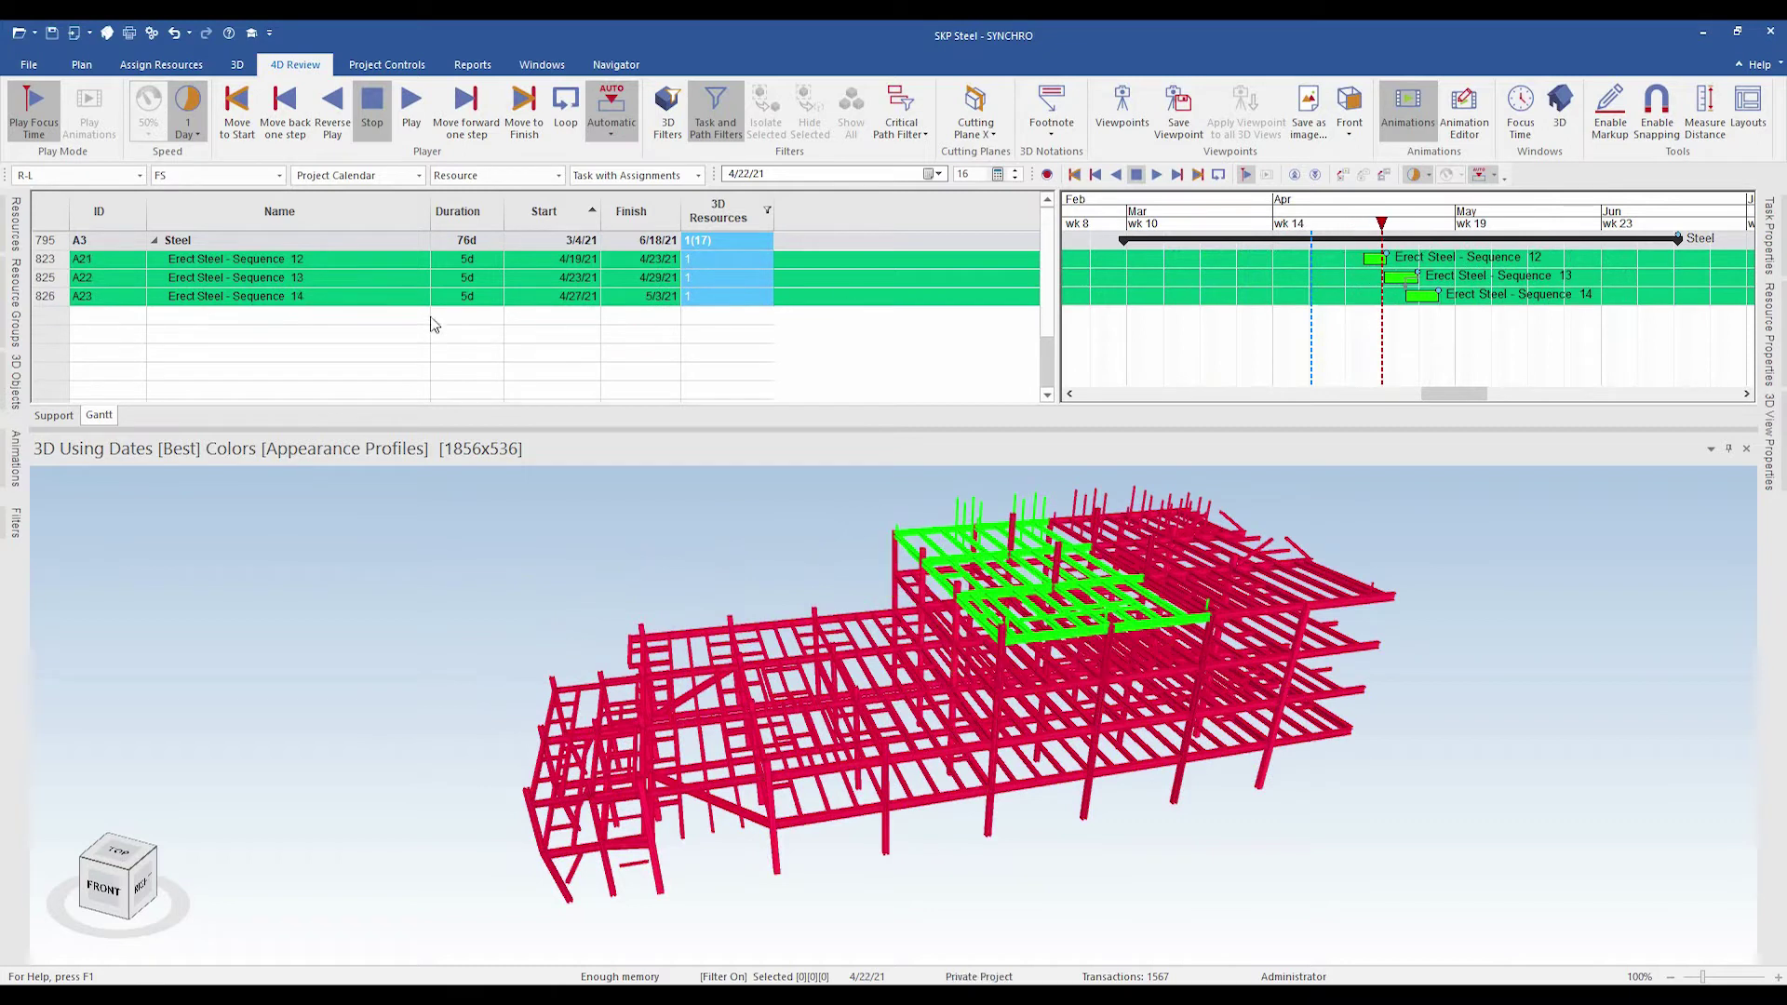
click(366, 278)
click(358, 294)
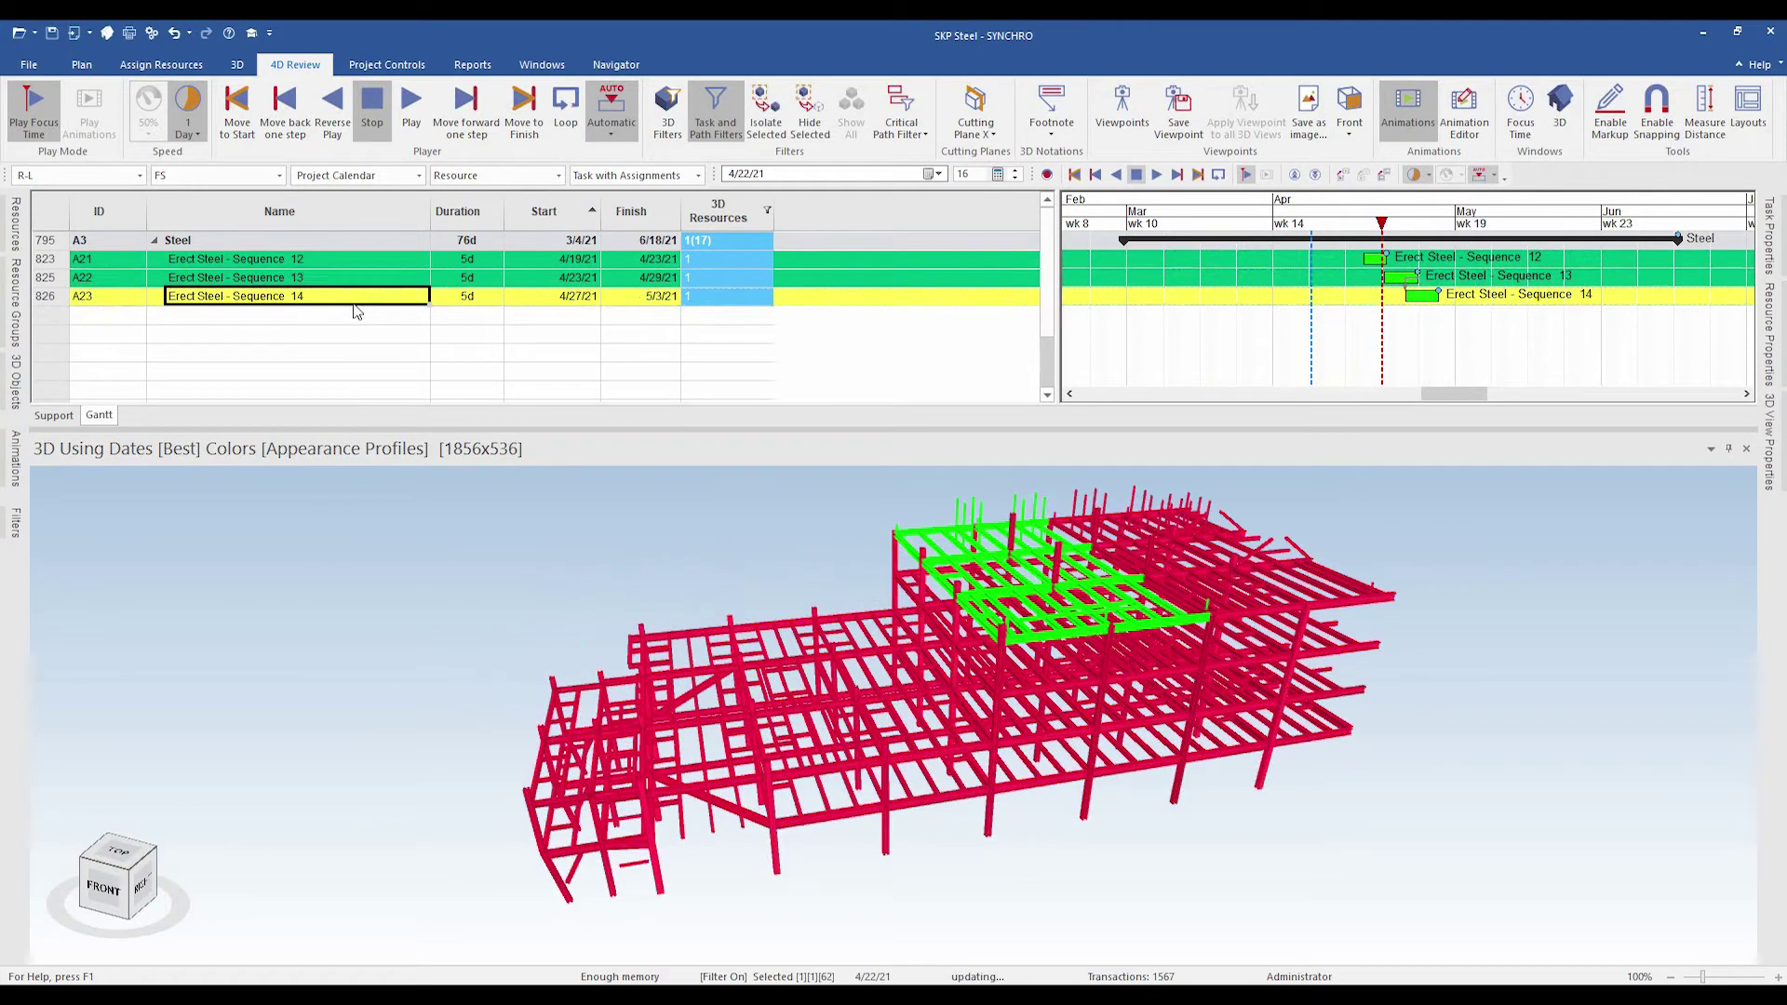
click(353, 263)
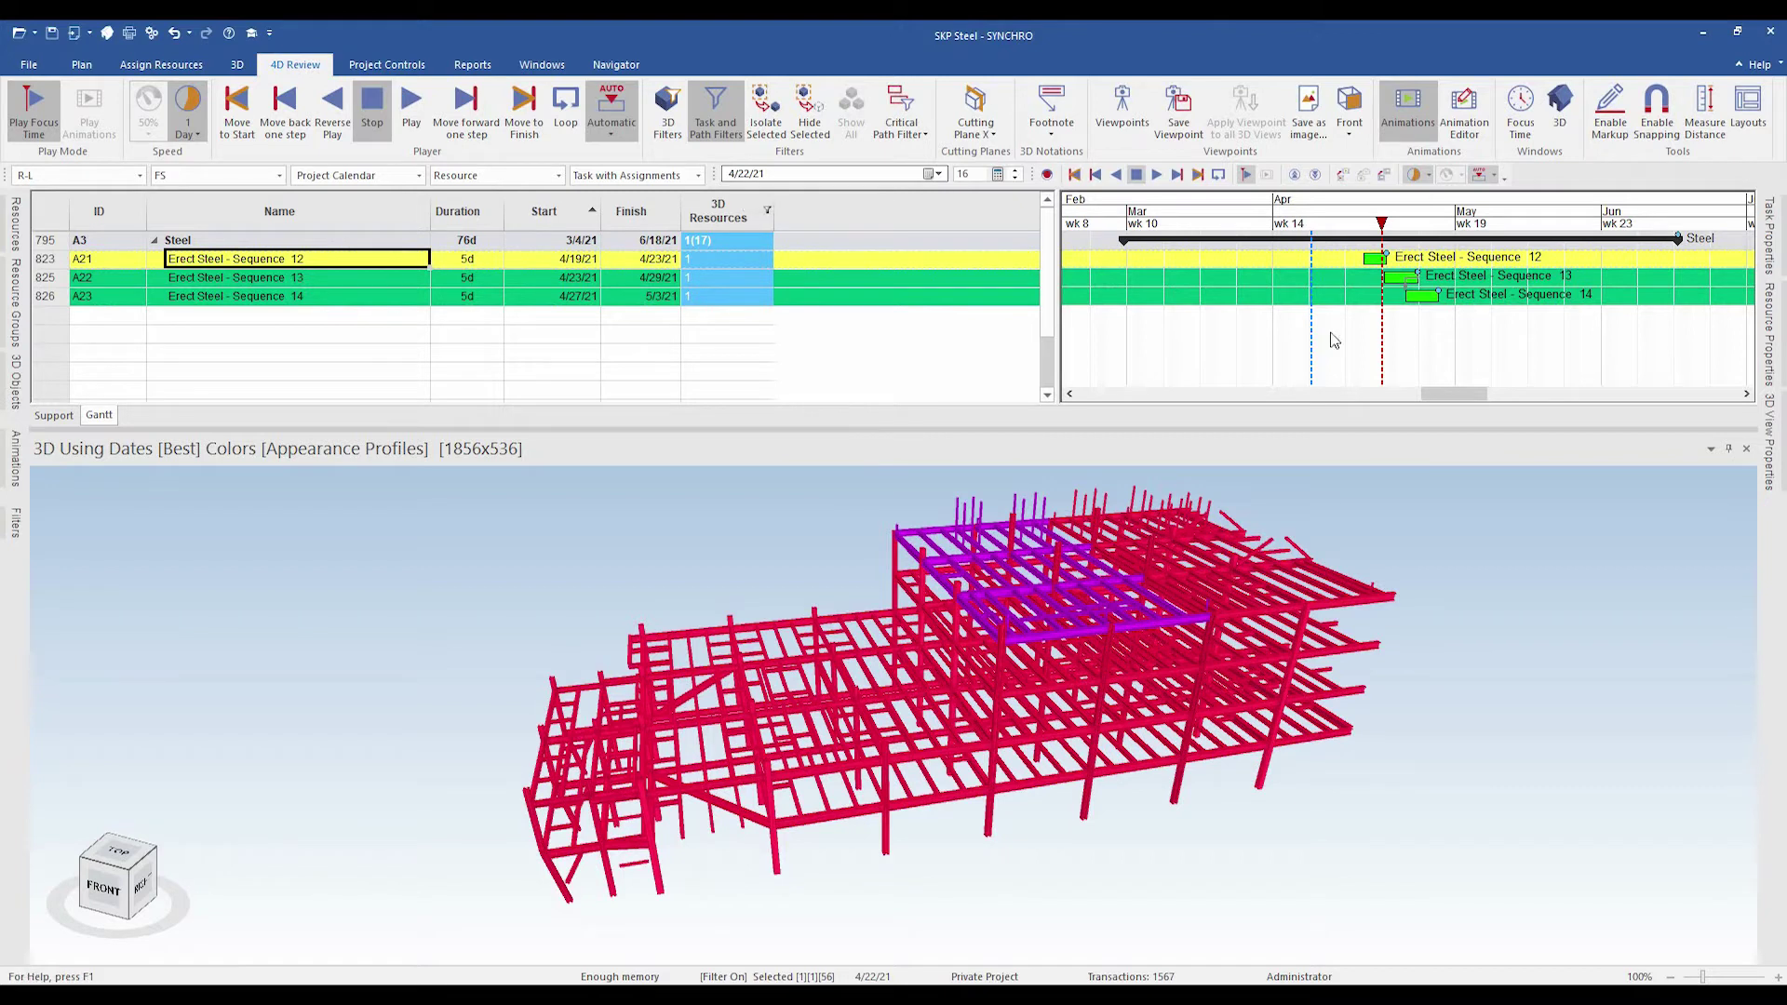
drag(1384, 230, 1276, 255)
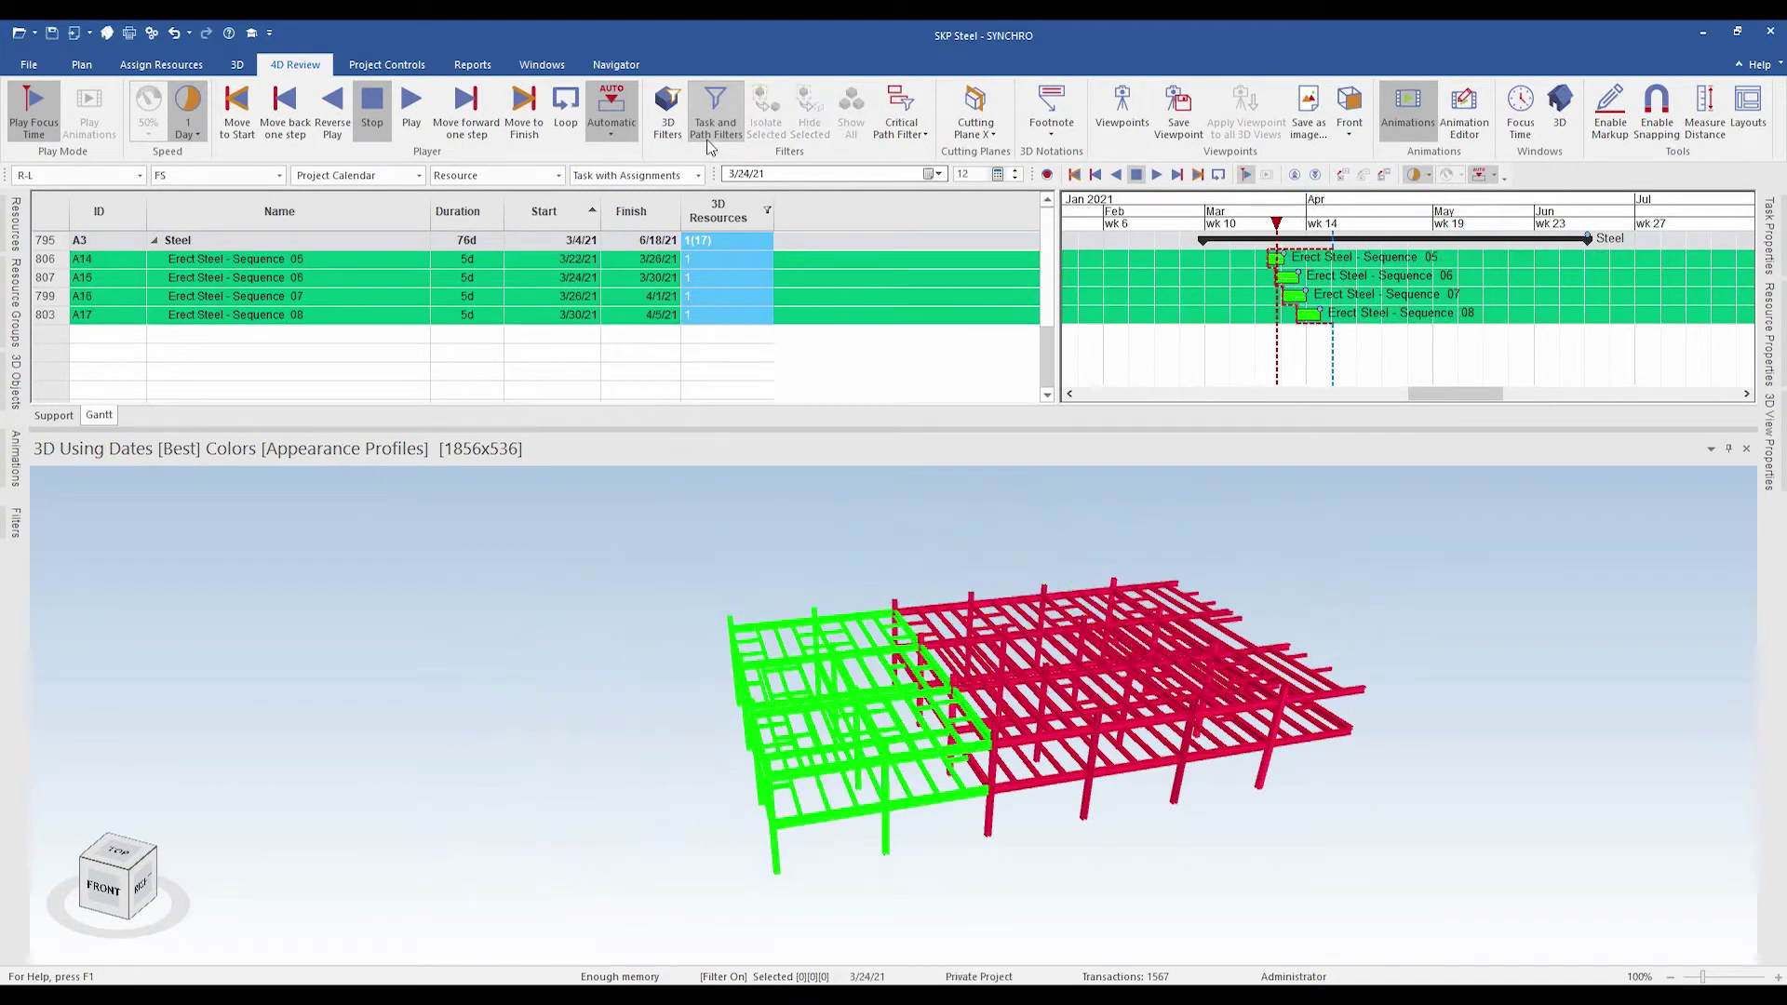
Uncheck the One Week Look Ahead filter and select Sequence 02
click(15, 524)
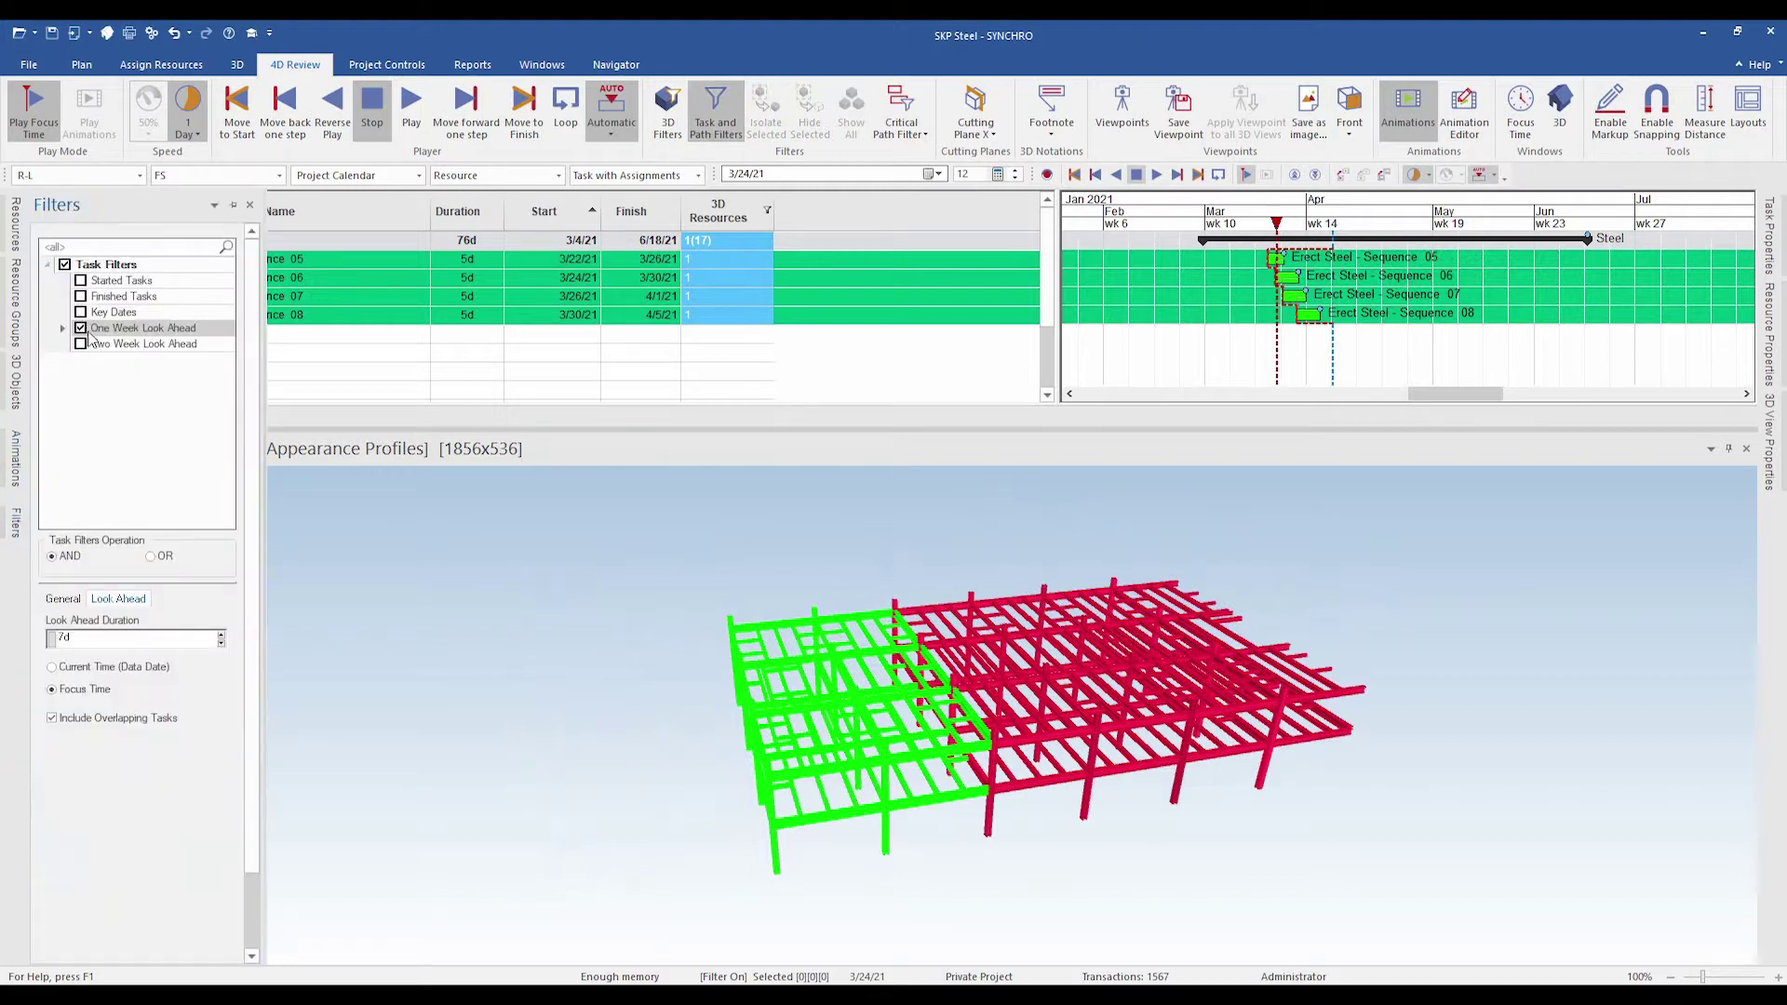
click(81, 328)
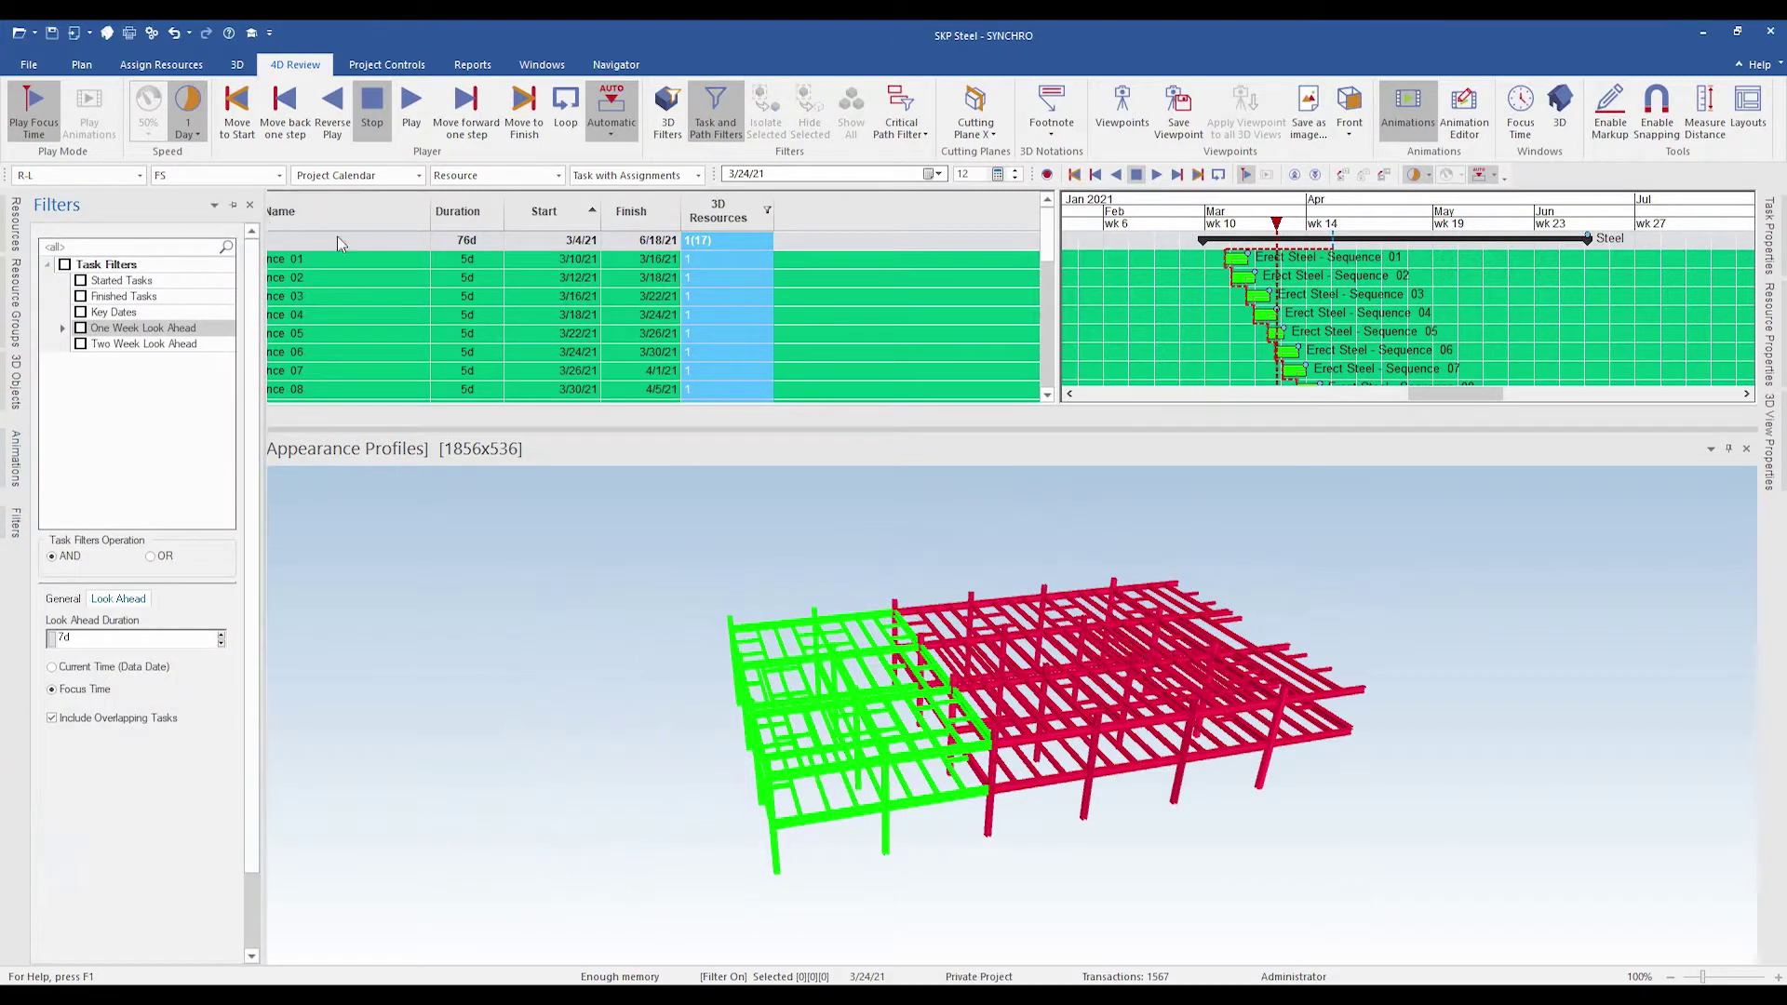
click(344, 278)
Set the Filters panel to AutoHide and orbit the steel model view
click(214, 205)
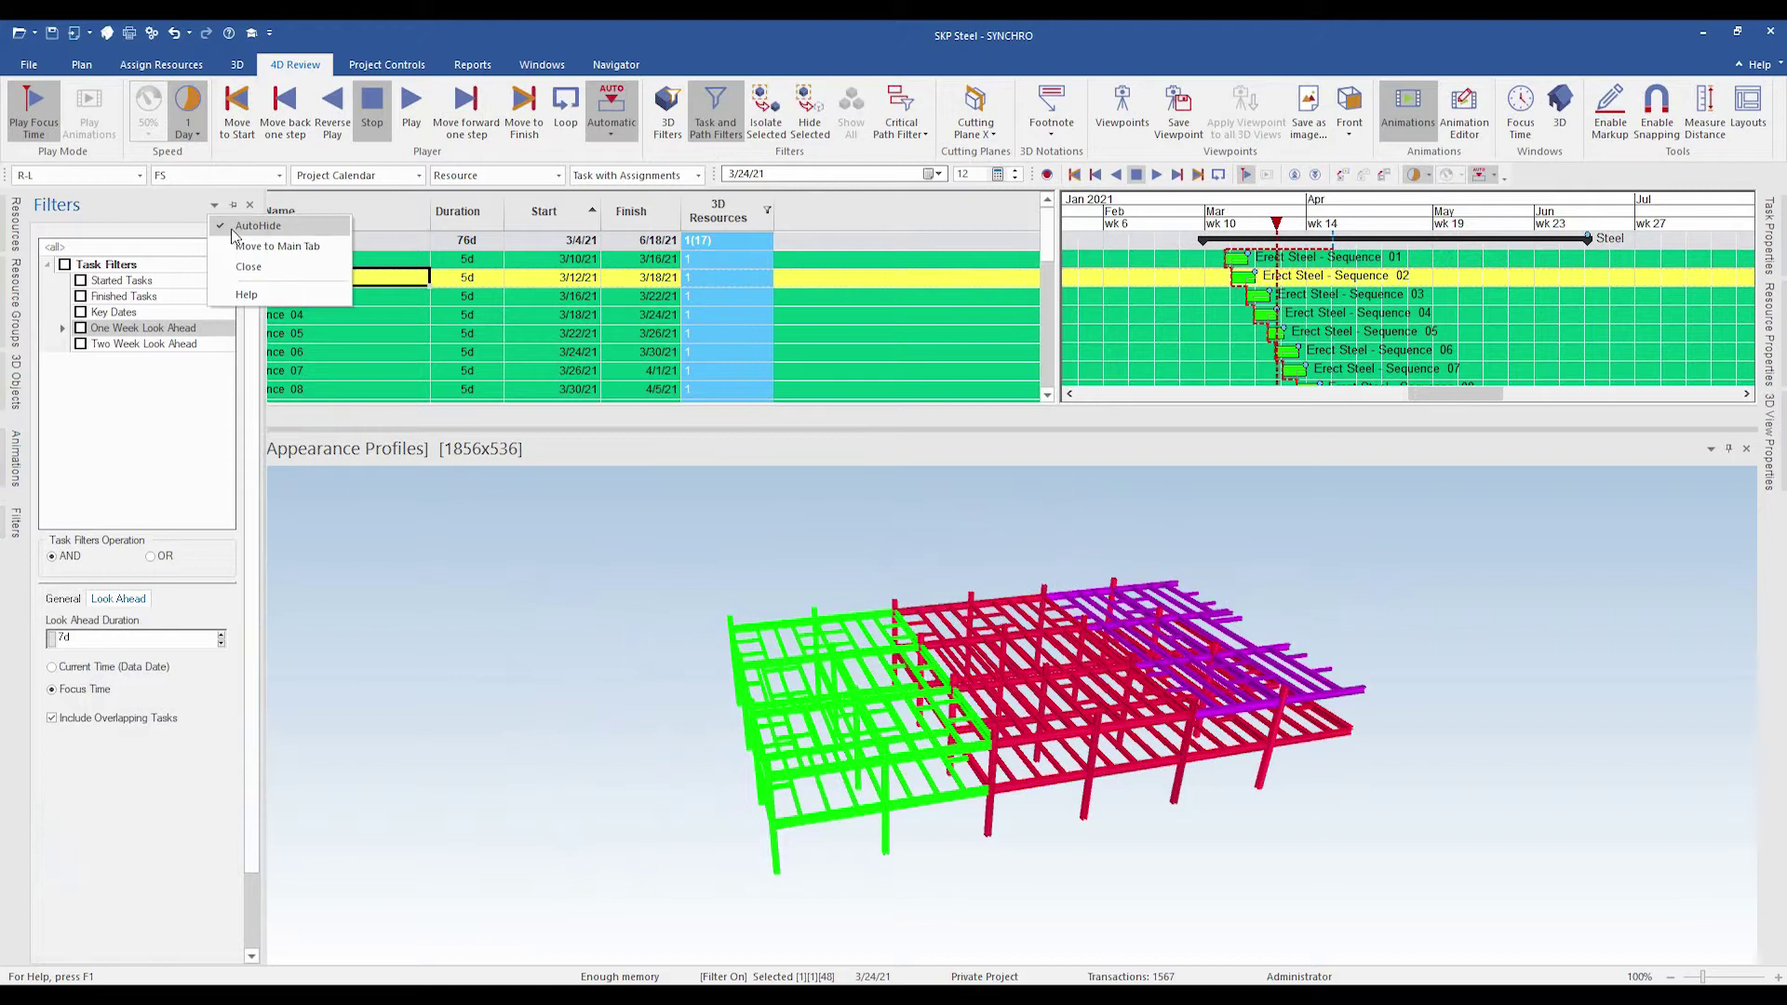
click(231, 227)
middle_drag(540, 637, 592, 682)
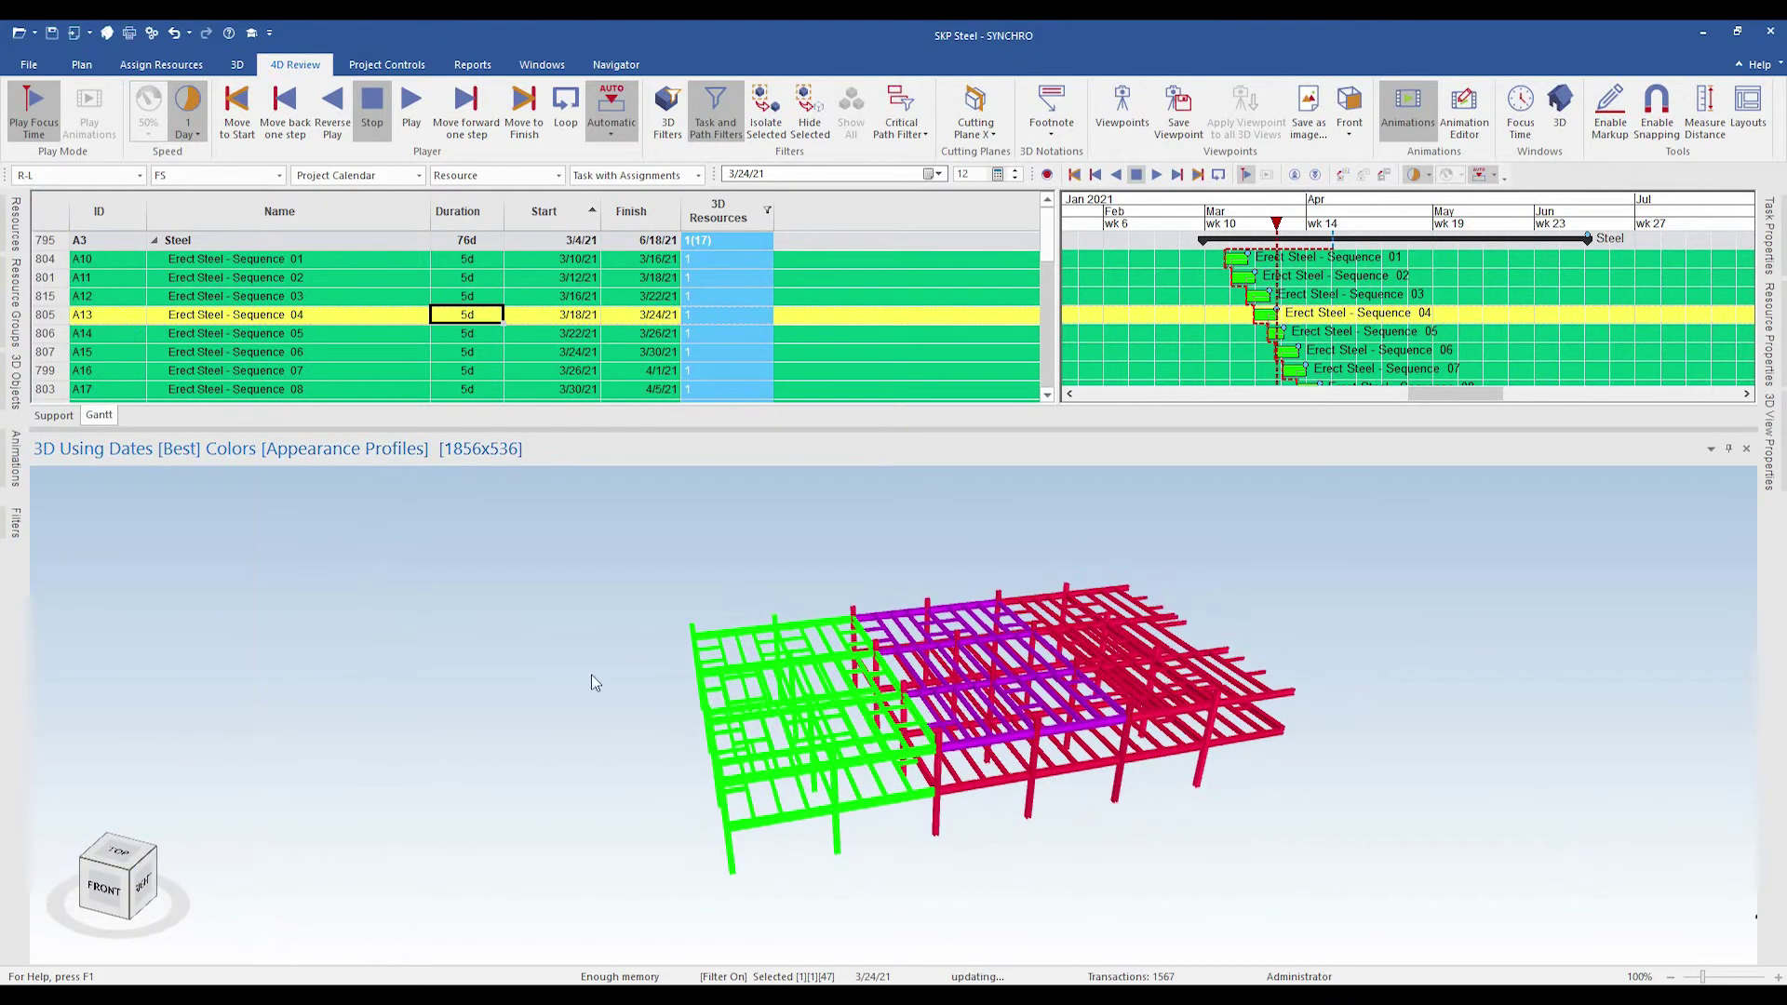
Deselect the steel, enlarge the task/Gantt pane, zoom the timescale to days, and select Sequence 01
click(498, 652)
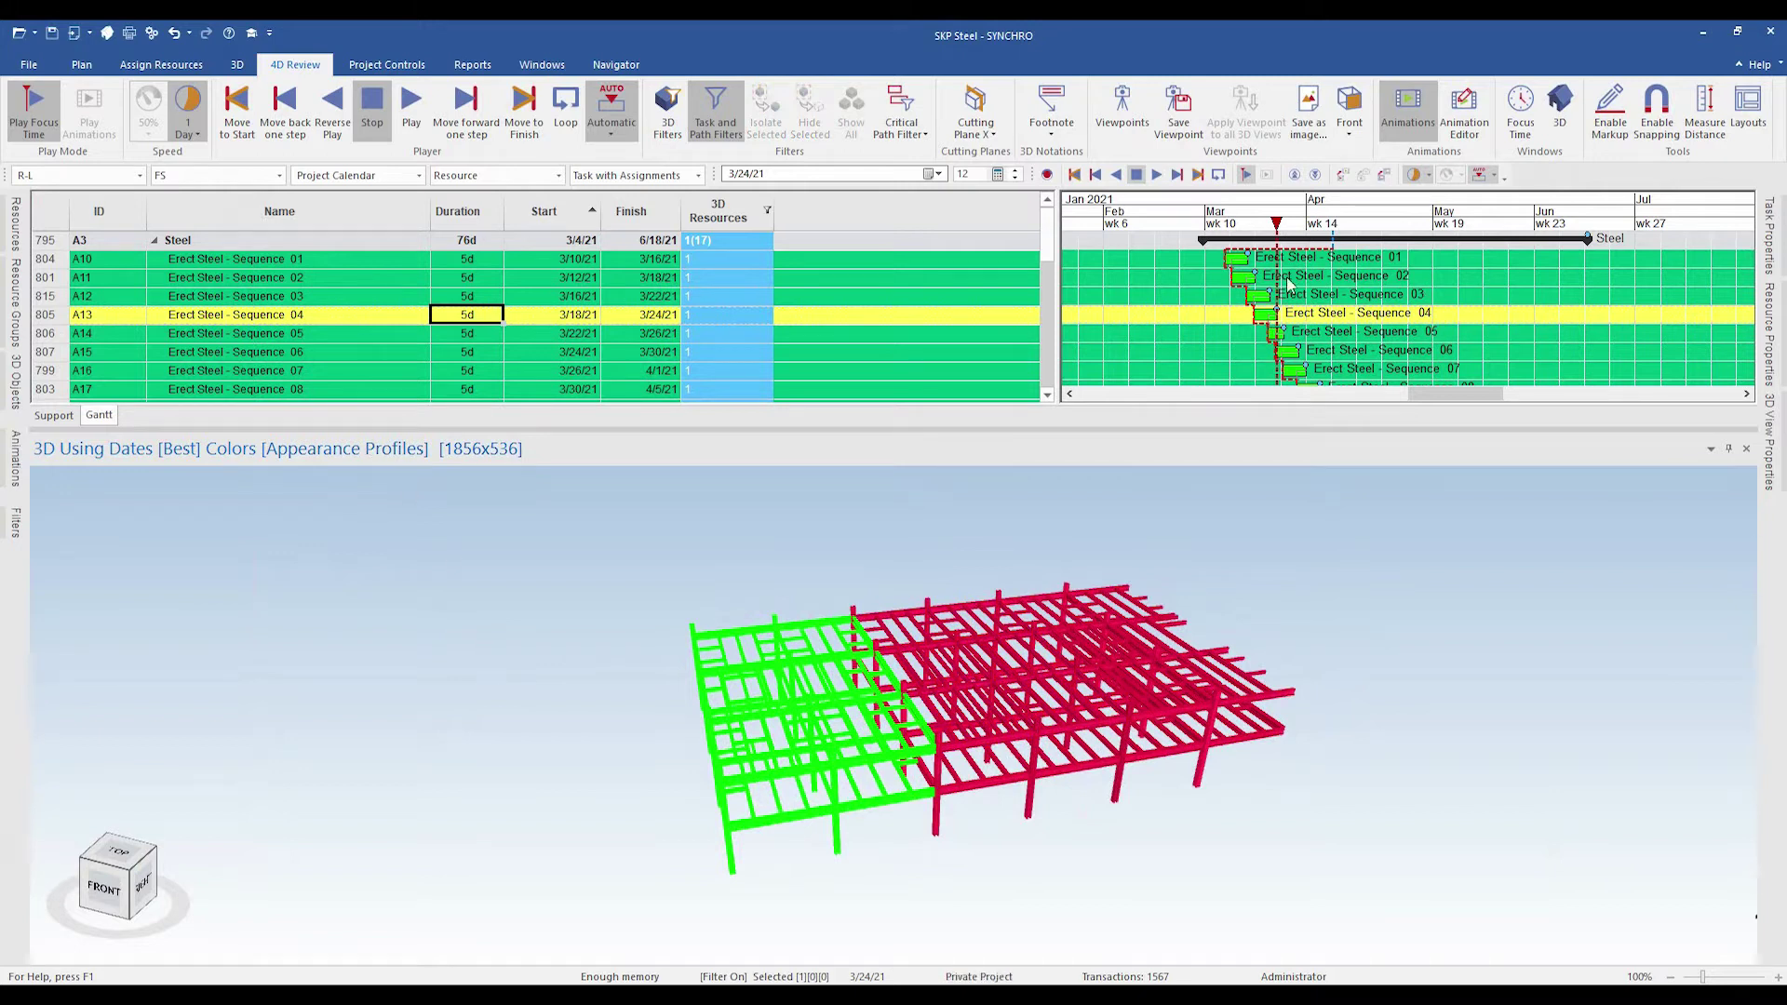
scroll(572, 349, down, 1)
scroll(587, 391, up, 1)
drag(601, 432, 602, 590)
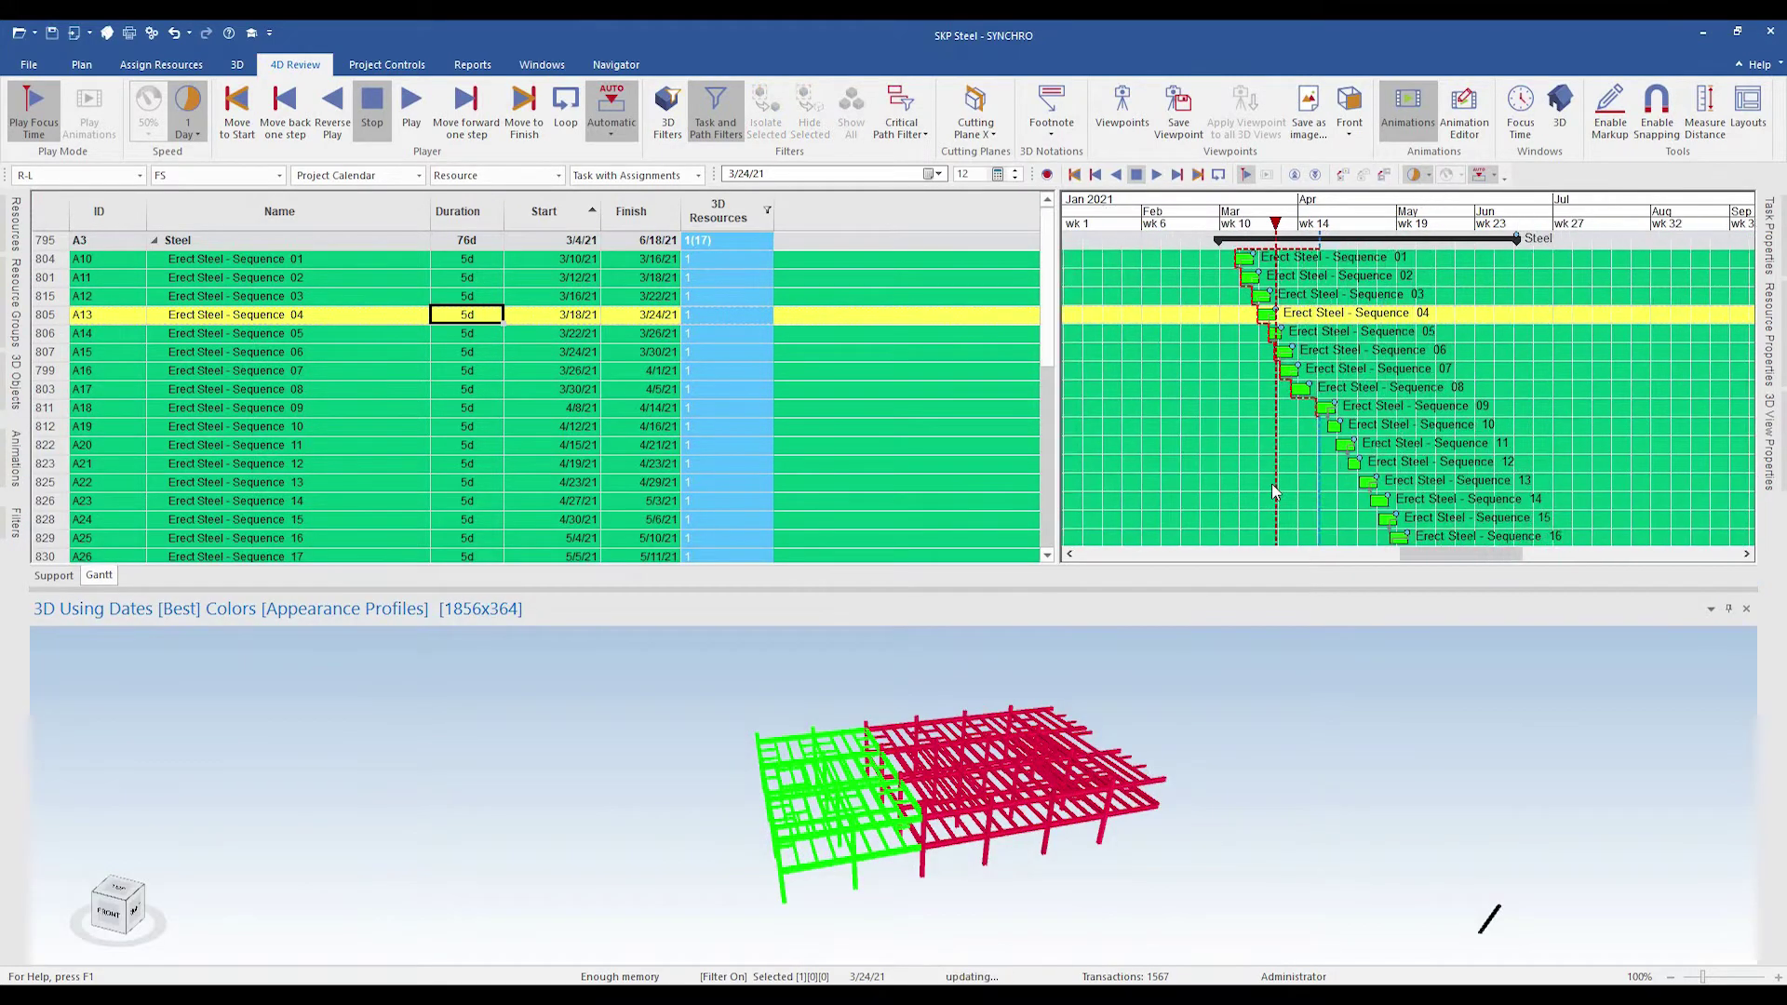
ctrl+scroll(1317, 314, up, 4)
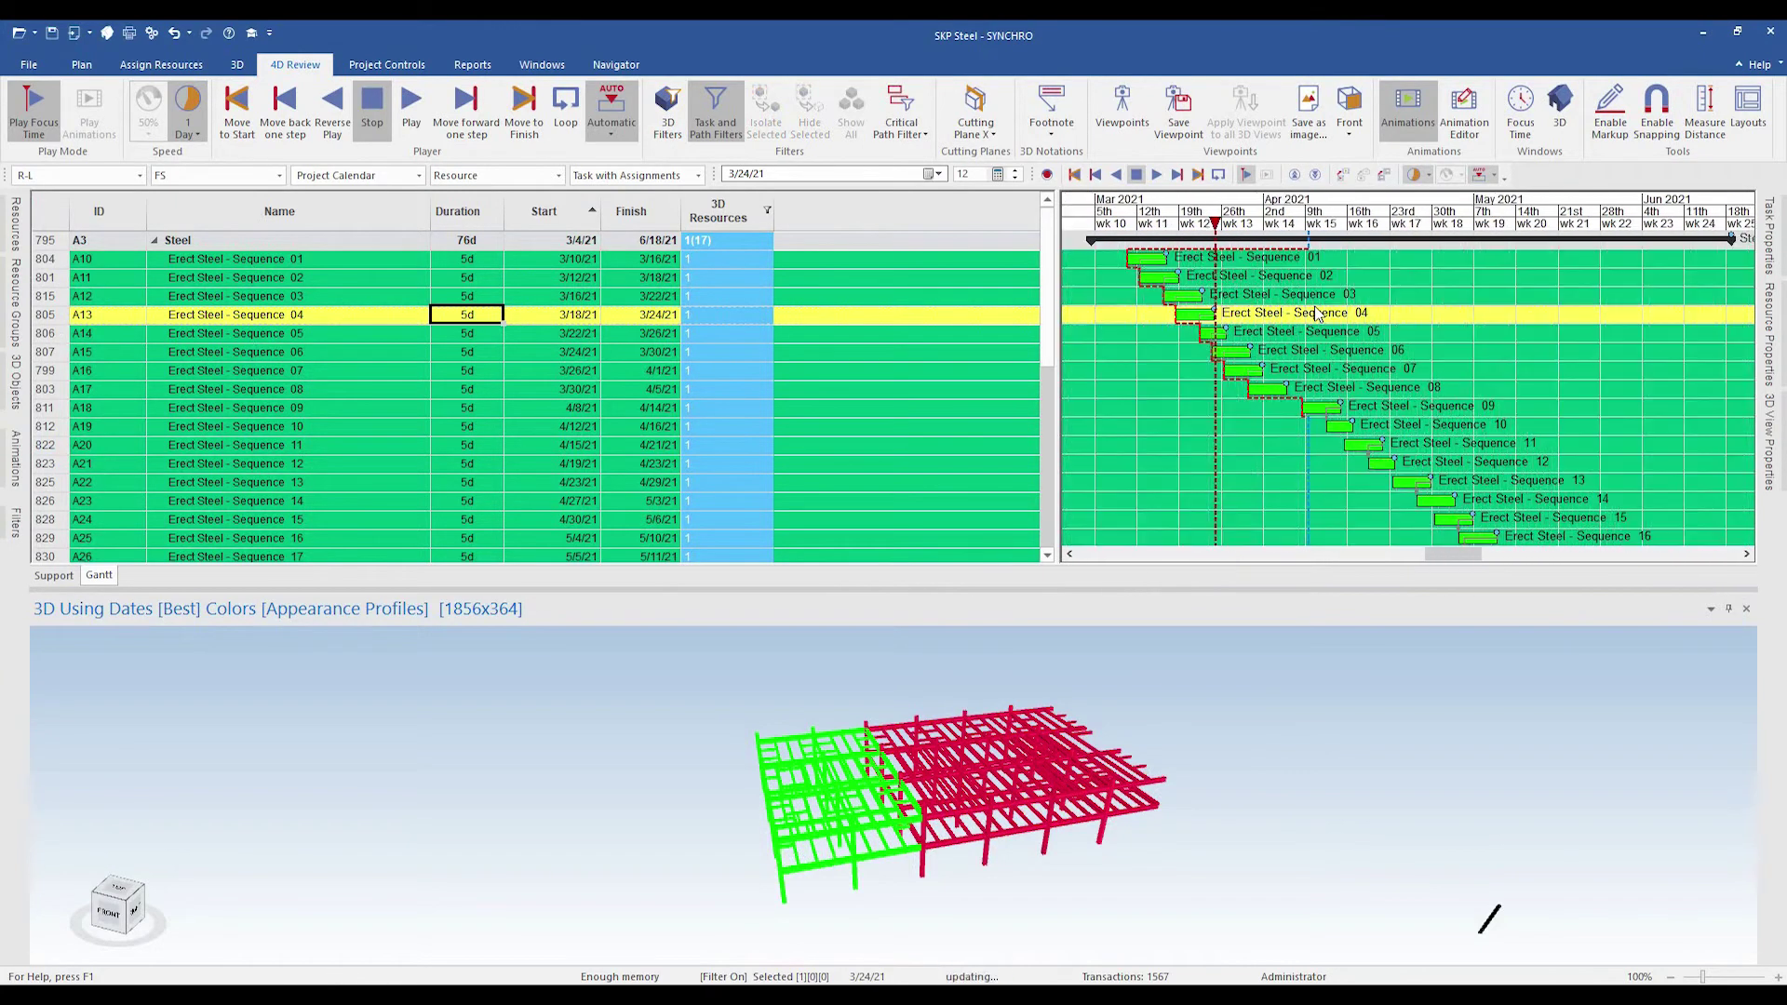
click(352, 263)
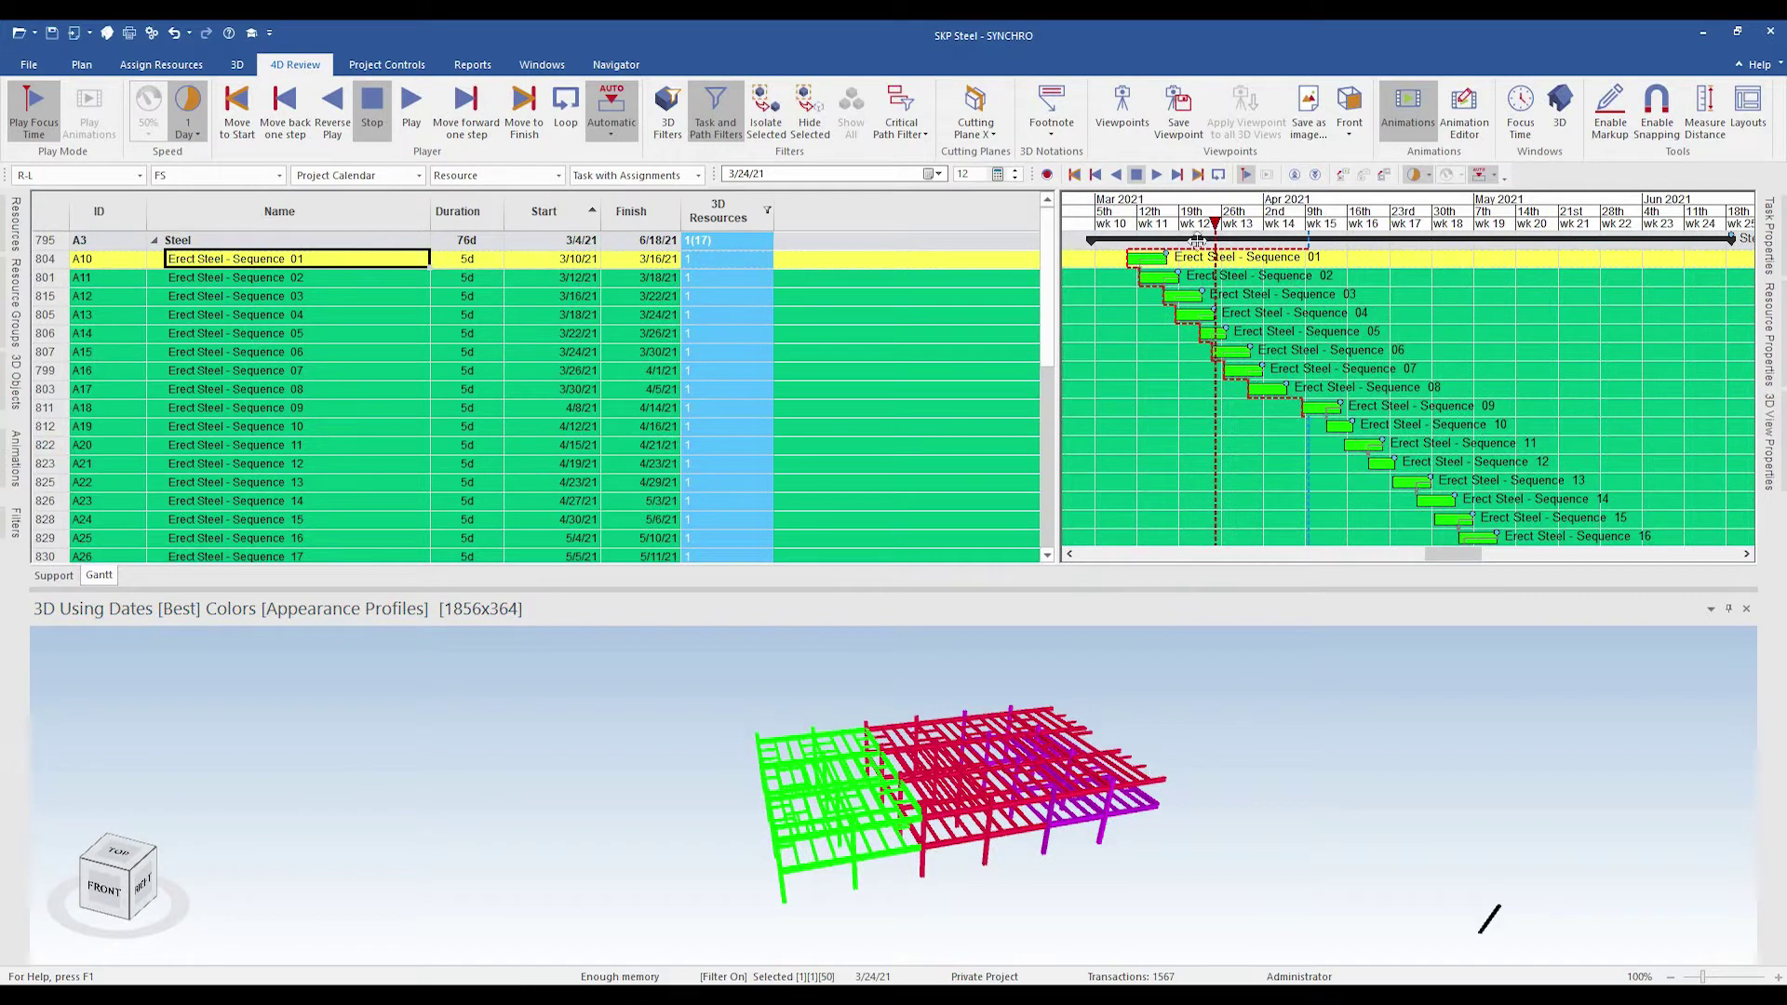